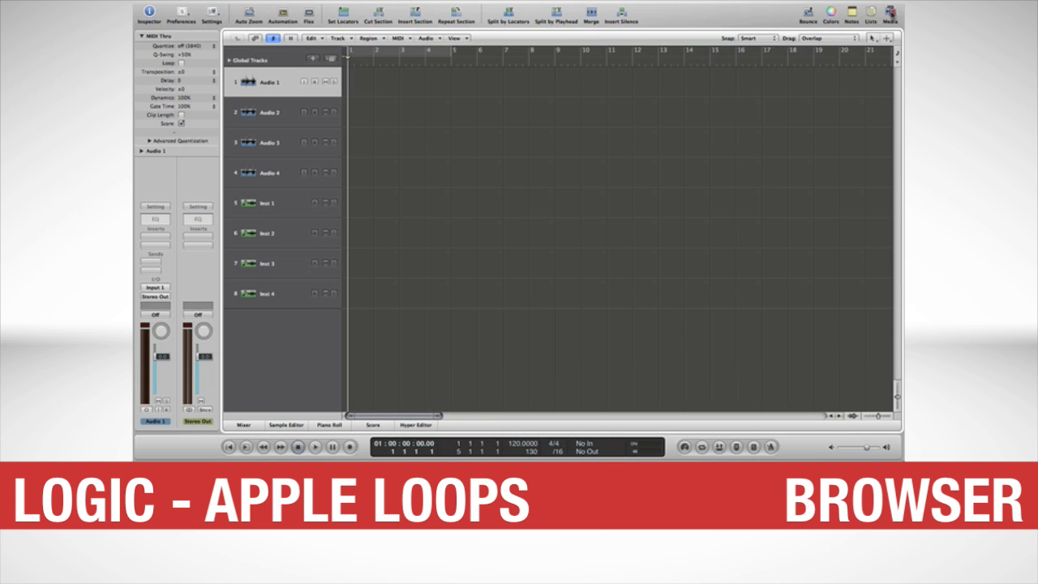
Open the Apple Loops browser and keep its collection view set to Show All.
left_click(889, 11)
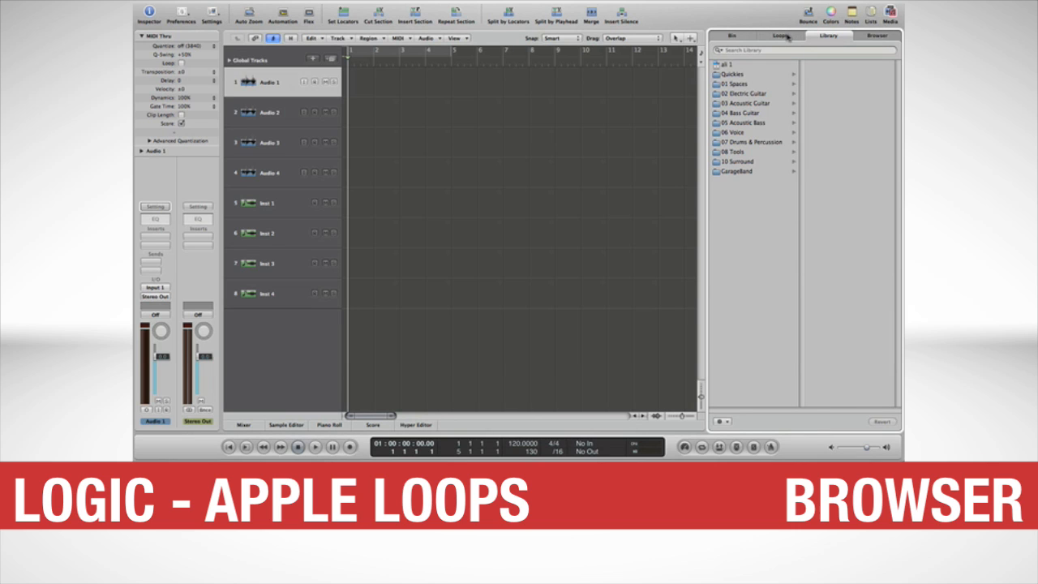
left_click(786, 35)
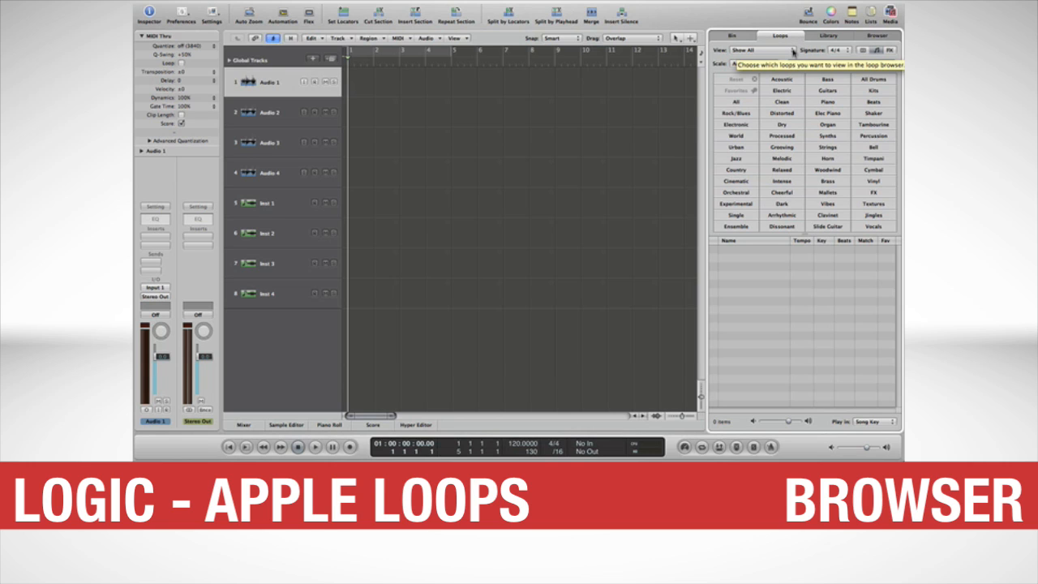
left_click(792, 50)
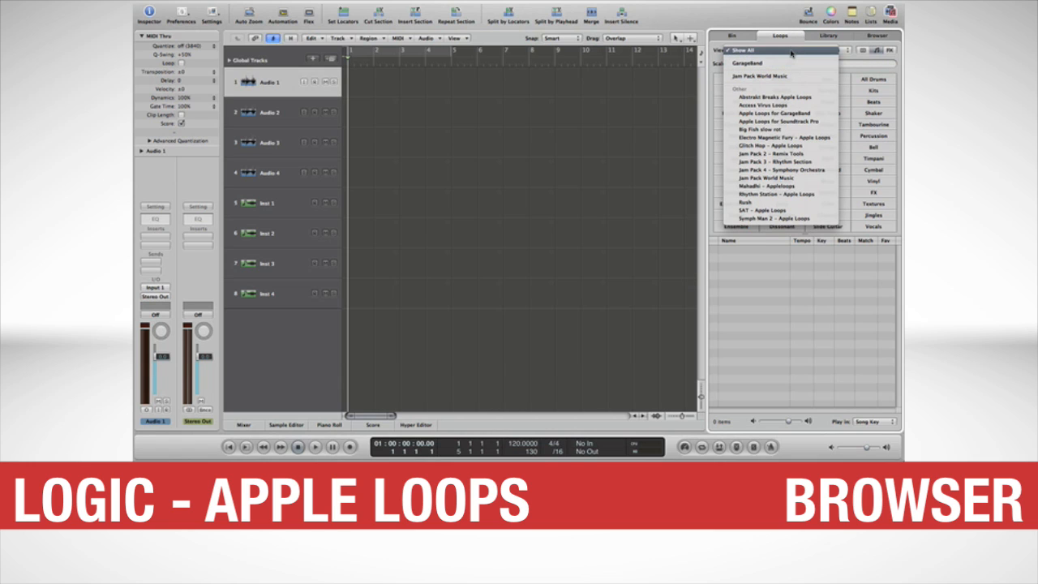
left_click(792, 52)
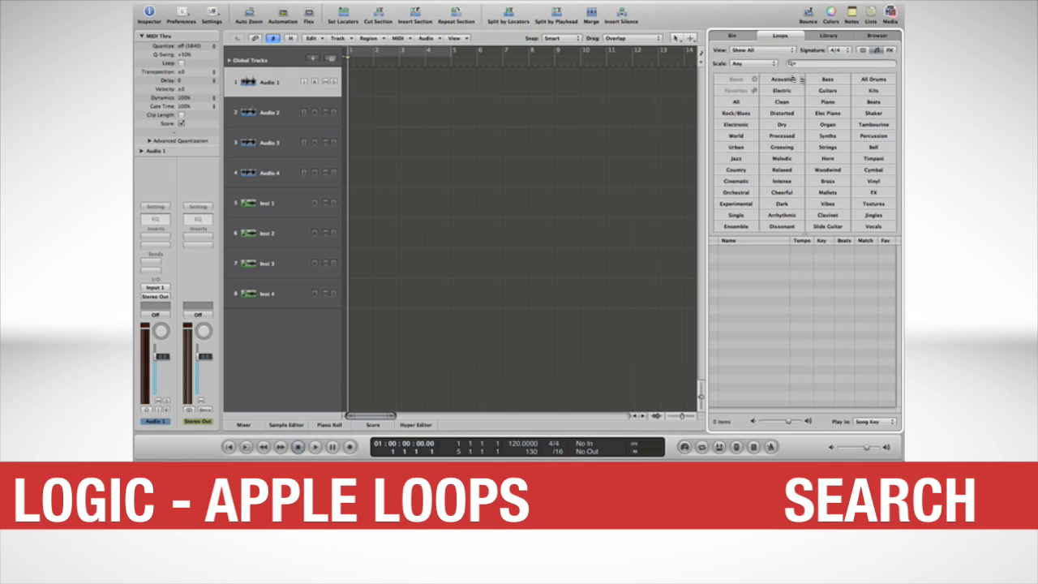
Filter the loops by All Drums and search them for "hip hop".
left_click(883, 81)
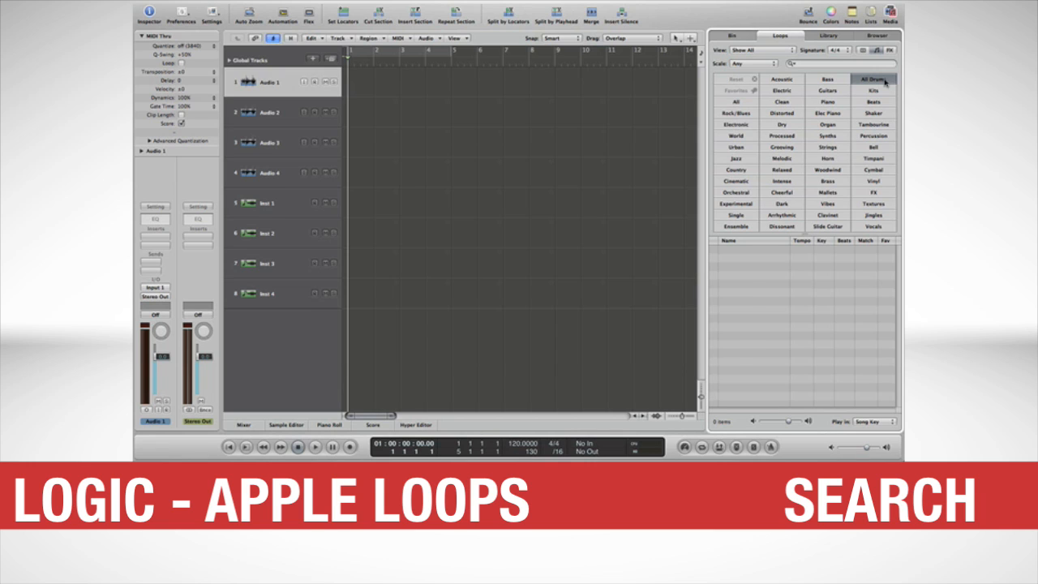
left_click(826, 63)
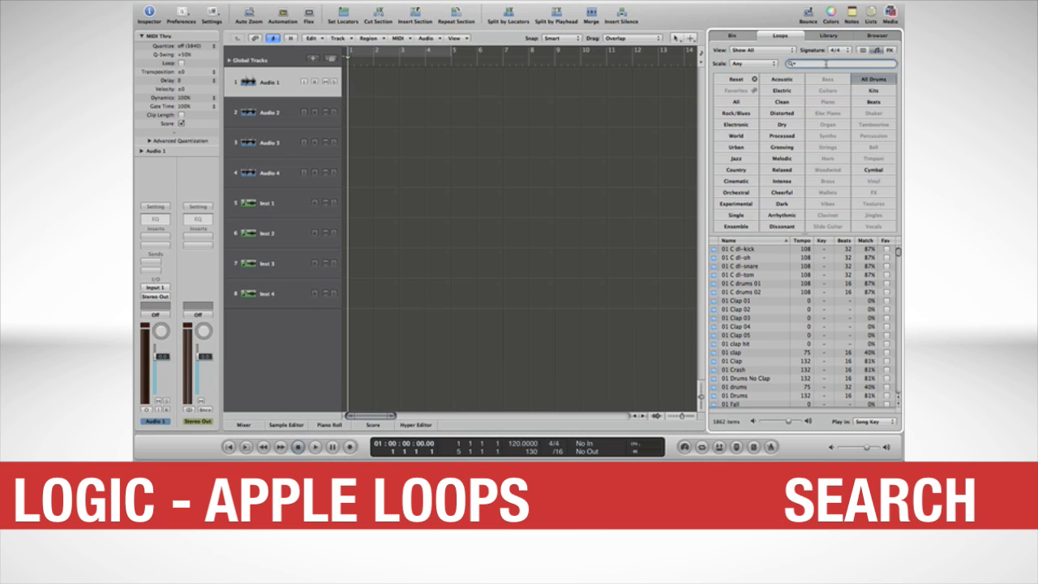
type("hip hop")
key("Return")
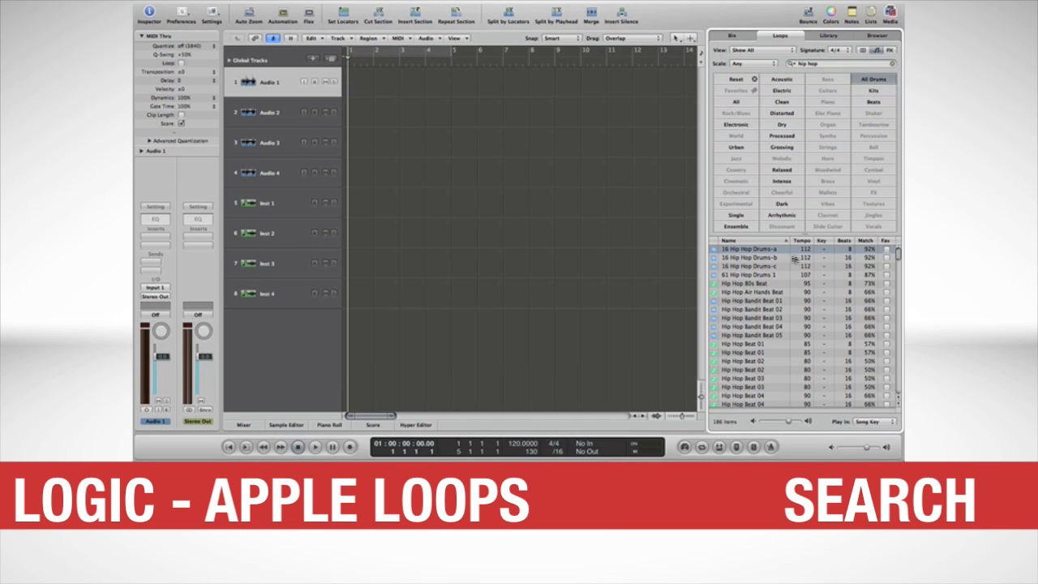
Browse the hip hop drum loops and preview 16 Hip Hop Drums-b, 16 Hip Hop Drums-c and Hip Hop Bandit Beat 01.
scroll(777, 274, "down", 10)
scroll(777, 274, "up", 5)
left_click(750, 258)
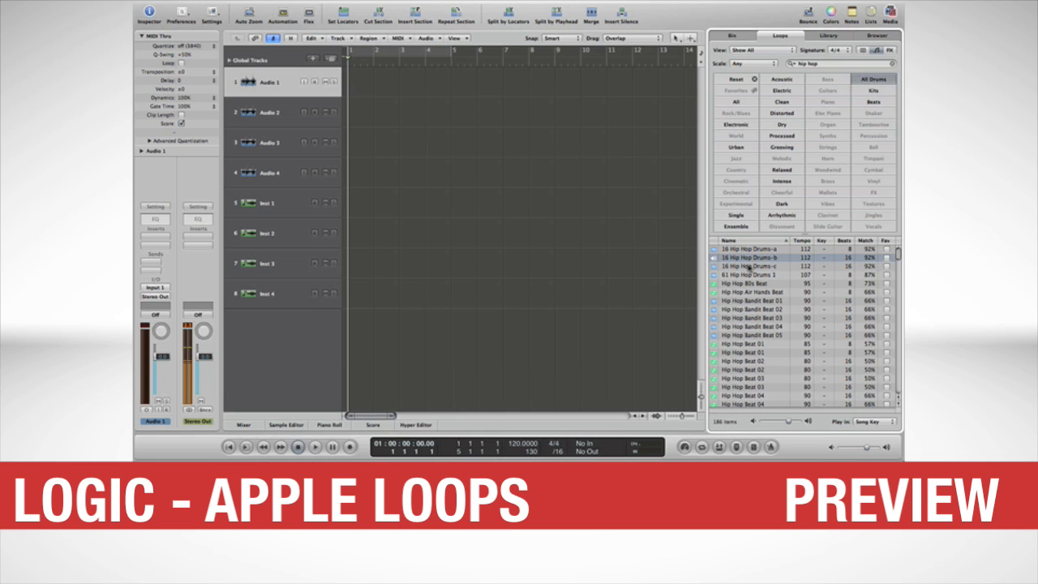
left_click(749, 265)
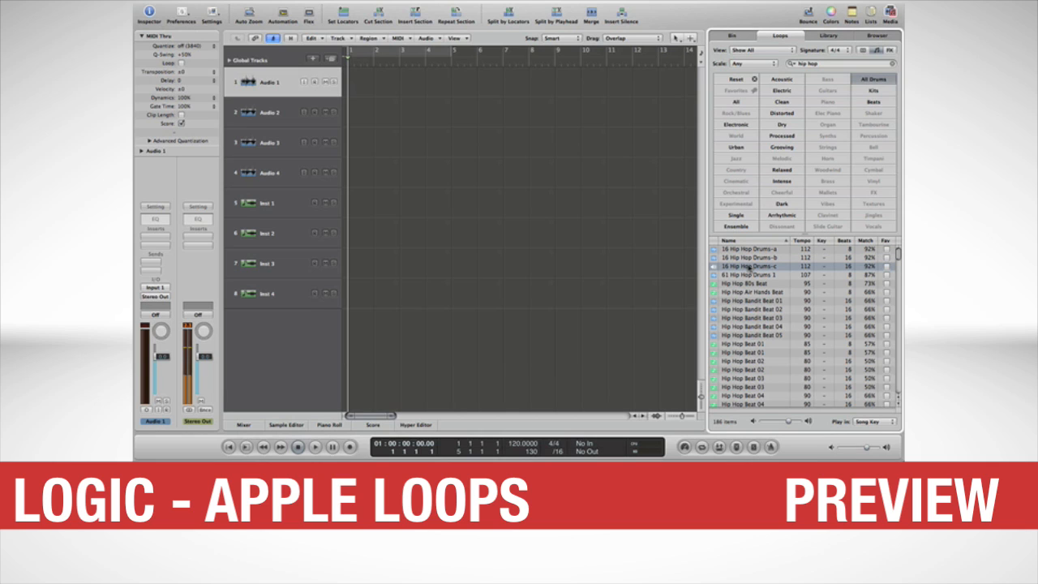
left_click(747, 300)
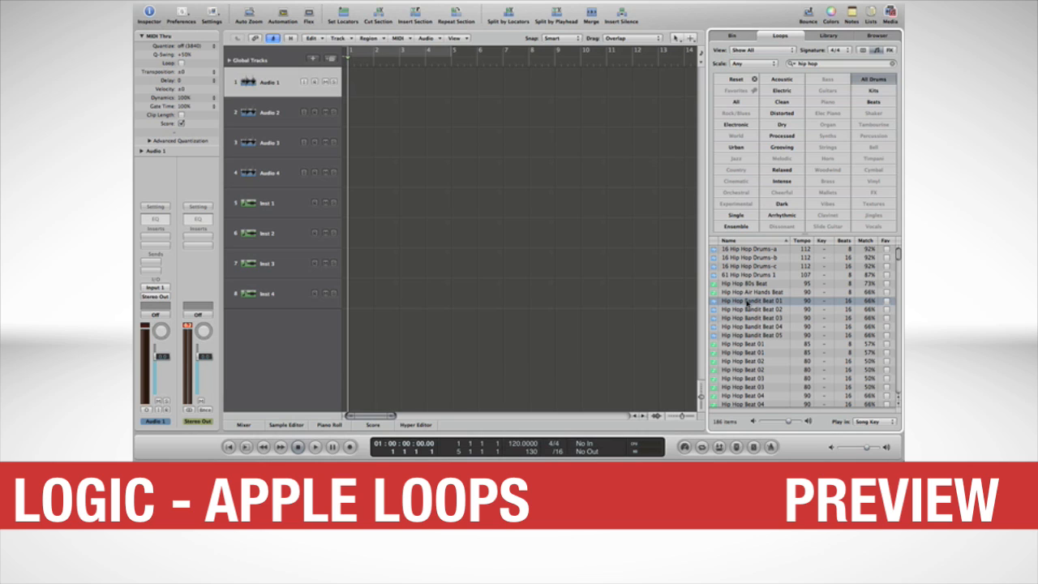
Place Hip Hop Bandit Beat 01 on the Audio 1 track at bar 1 without importing its tempo, and loop the region.
left_click_drag(726, 303, 351, 84)
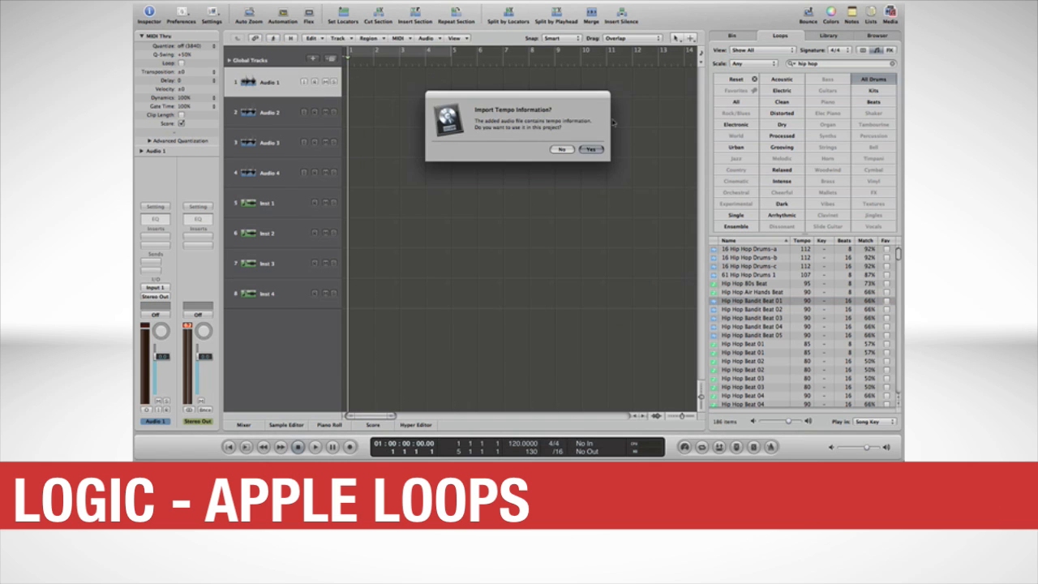
left_click(566, 150)
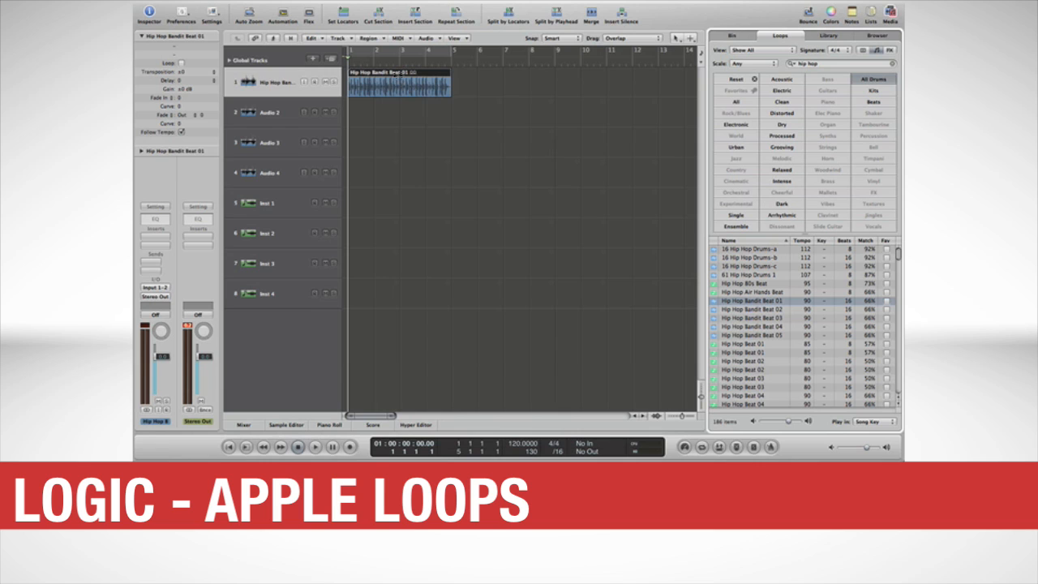
key("l")
Play back the looped drum beat in the arrangement and stop it.
key("space")
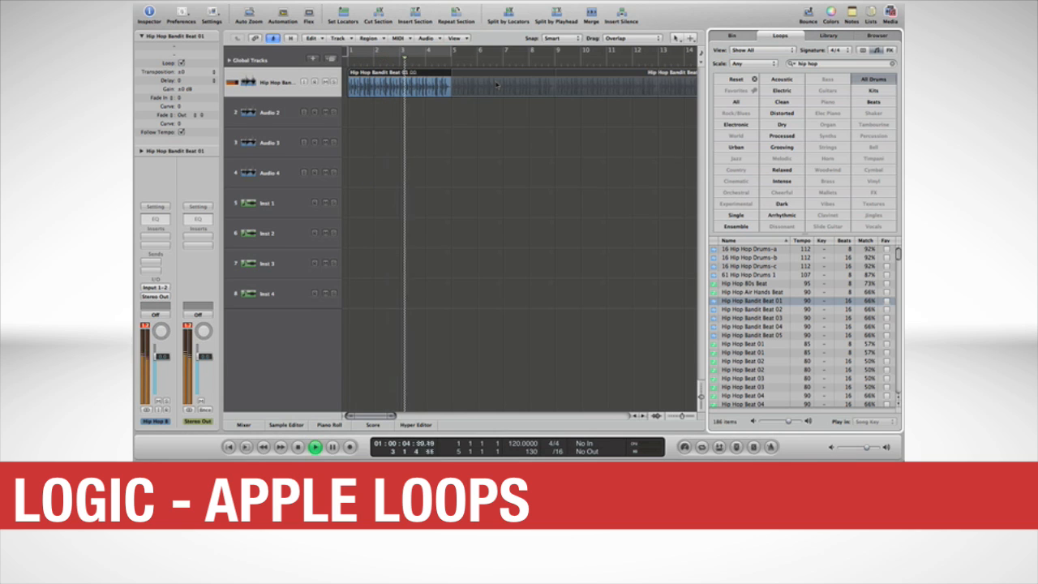
left_click(475, 42)
key("space")
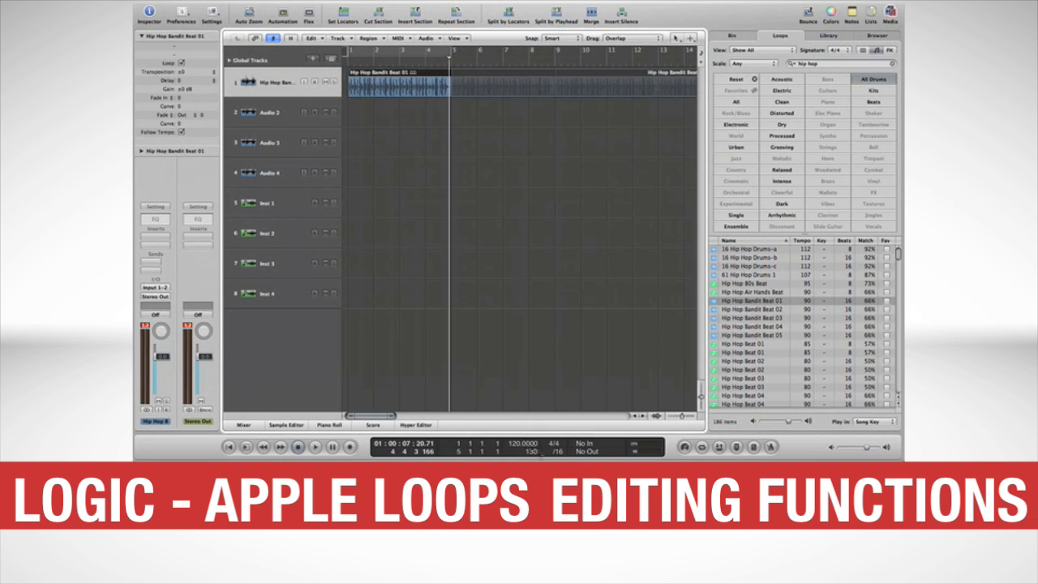
Set the project tempo to 90 and play the looped drum beat from the start, stopping after the check.
double_click(522, 443)
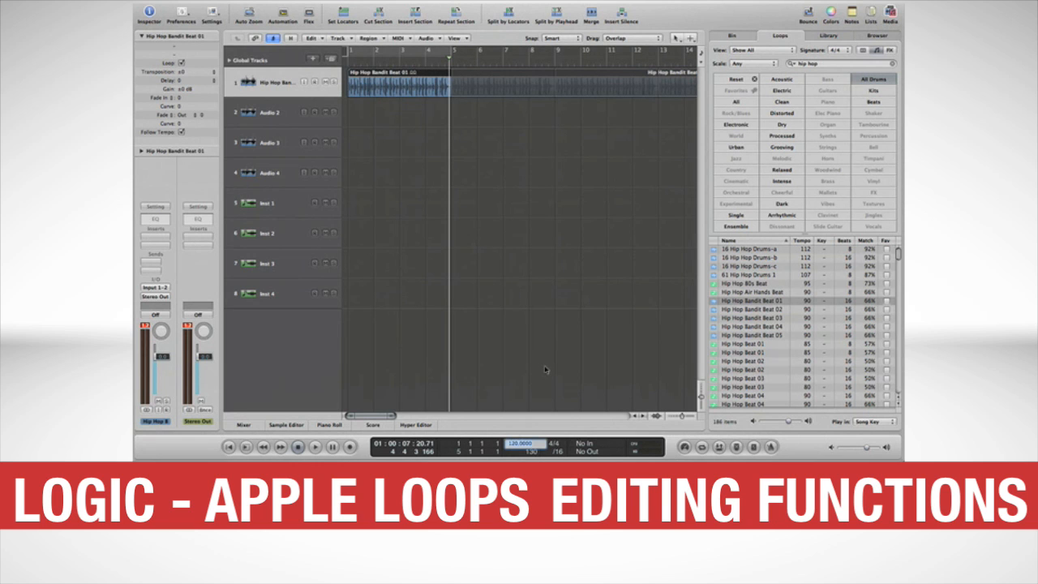
type("90")
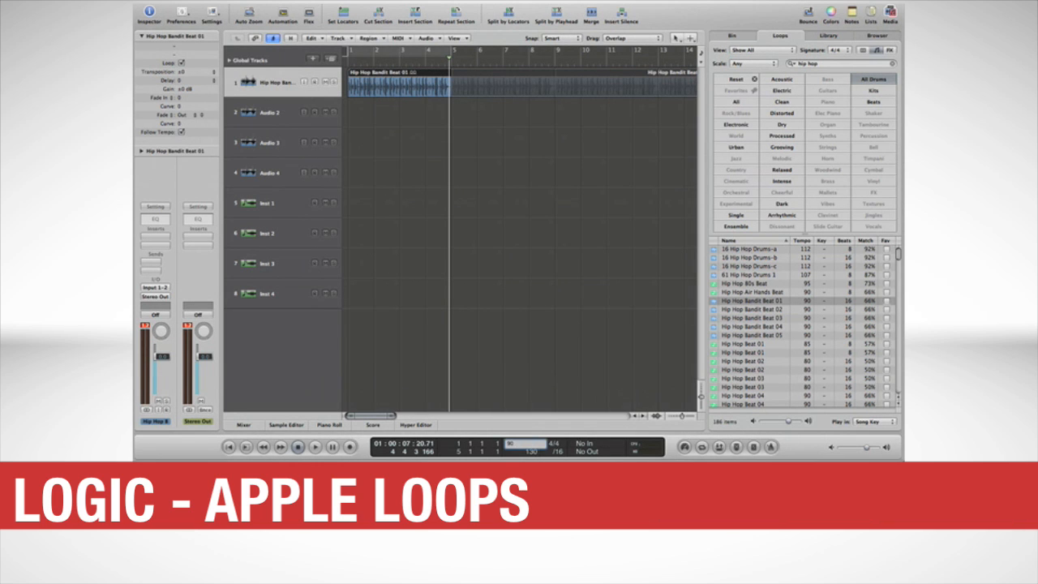
key("Return")
key("Return")
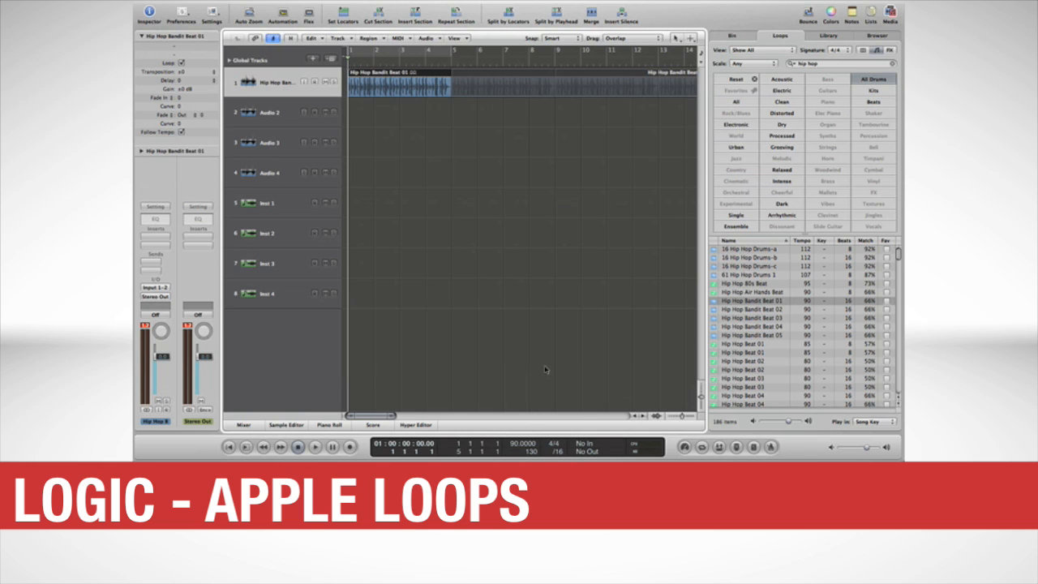
key("space")
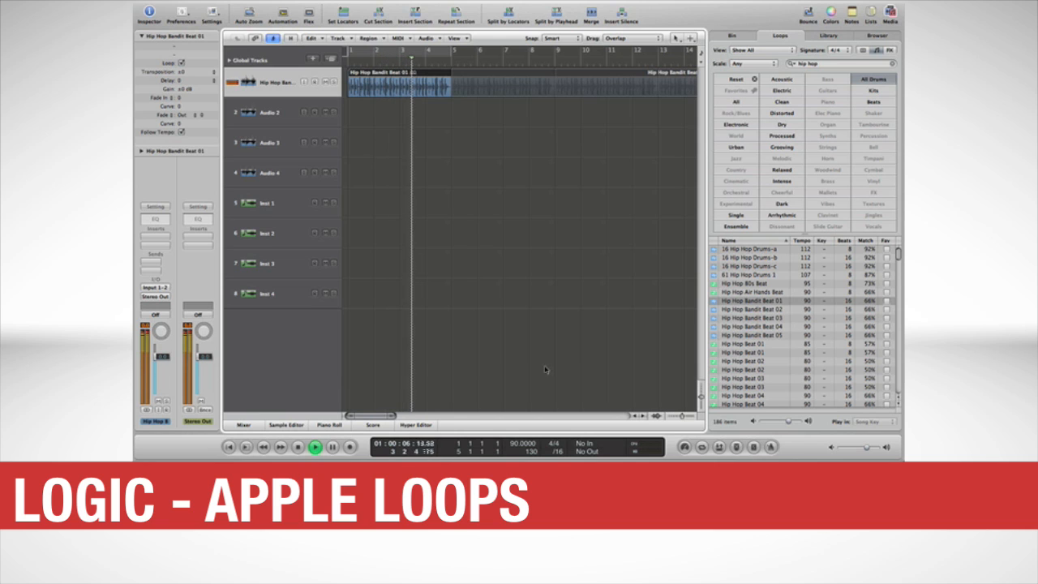
key("space")
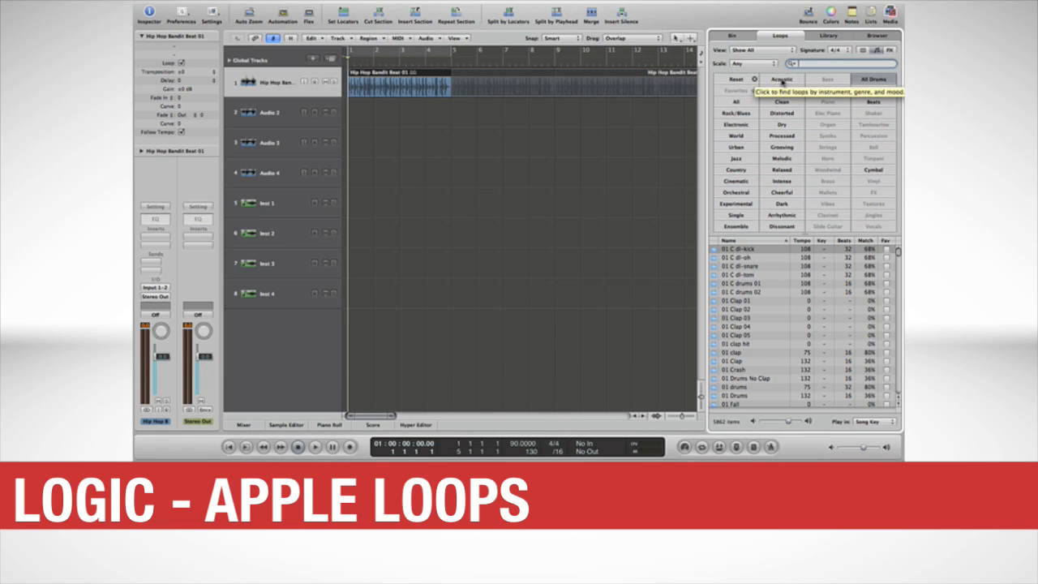
Replace the All Drums filter with Bass and search the bass loops for "hip hop".
left_click(871, 82)
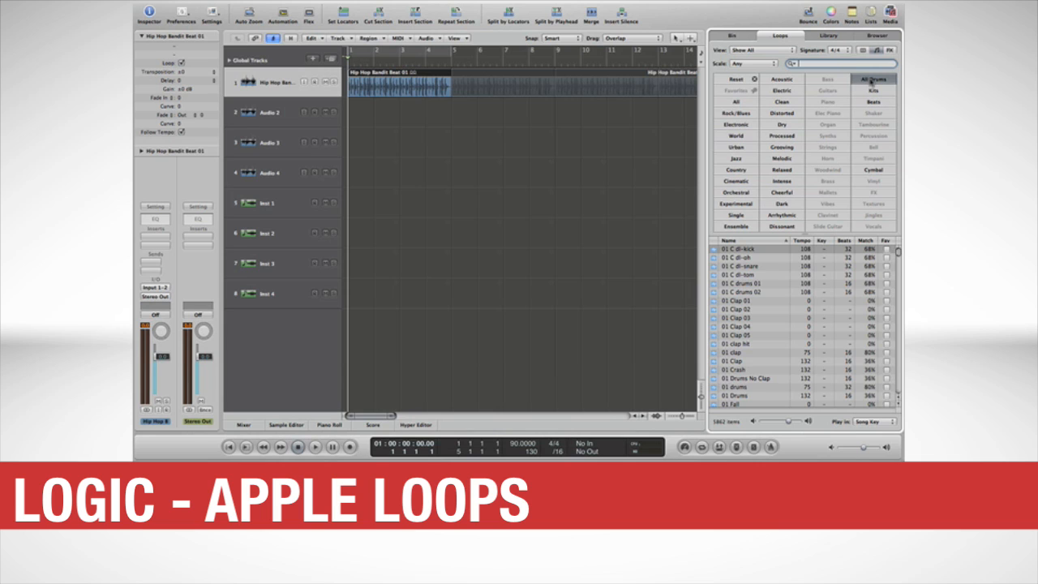
left_click(828, 80)
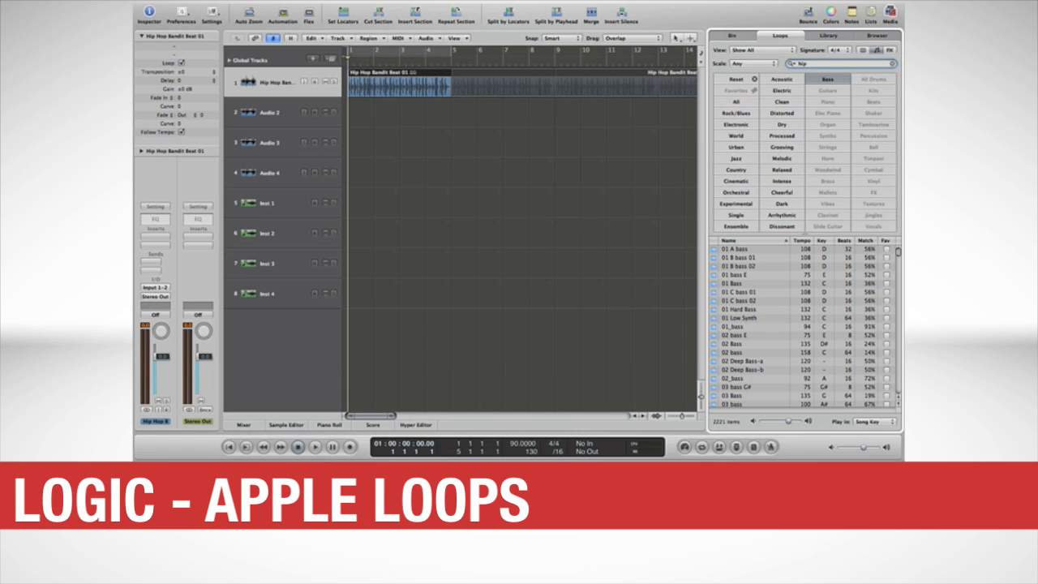
key("Return")
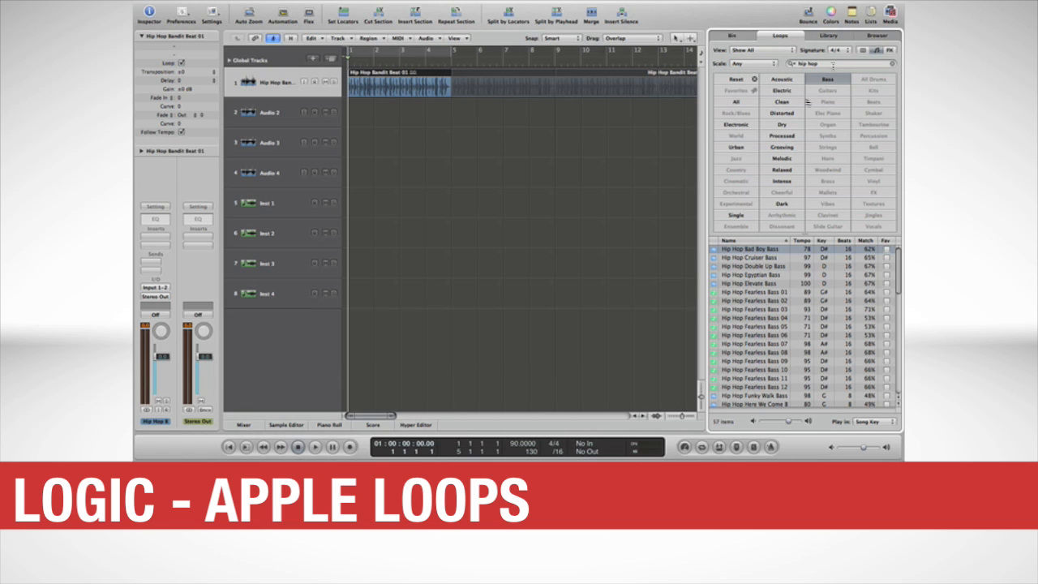
Preview Hip Hop Cruiser, Double Up, Funky Walk and Hot Bass against the playing drums, recheck Double Up Bass, and stop playback.
left_click(315, 447)
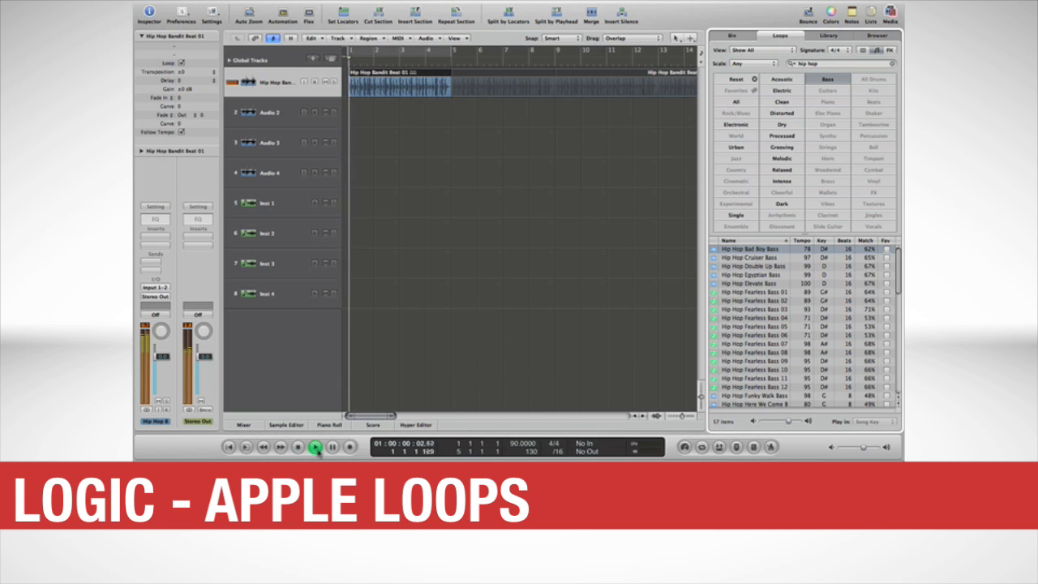
left_click(736, 257)
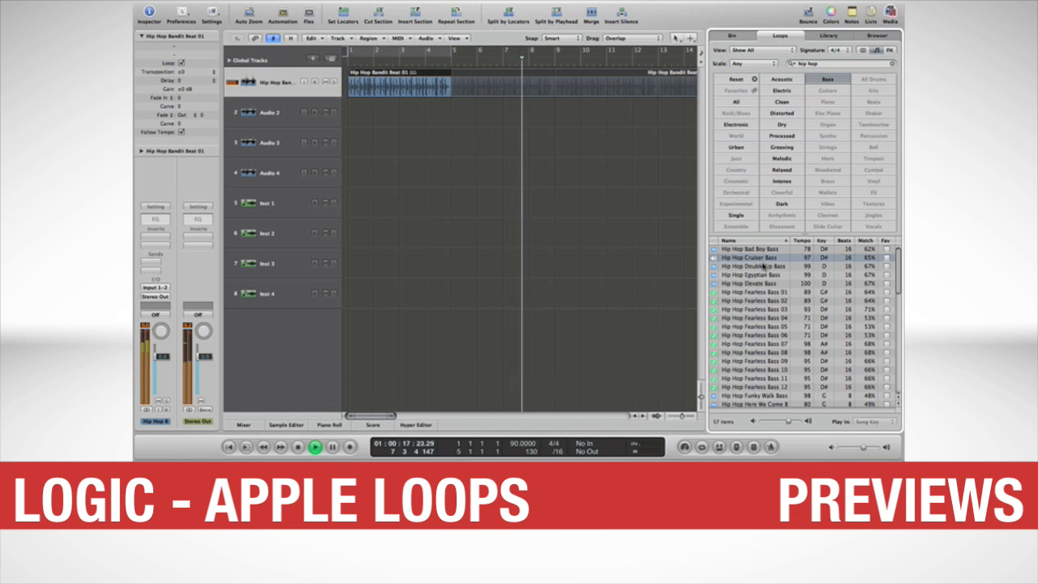
left_click(762, 265)
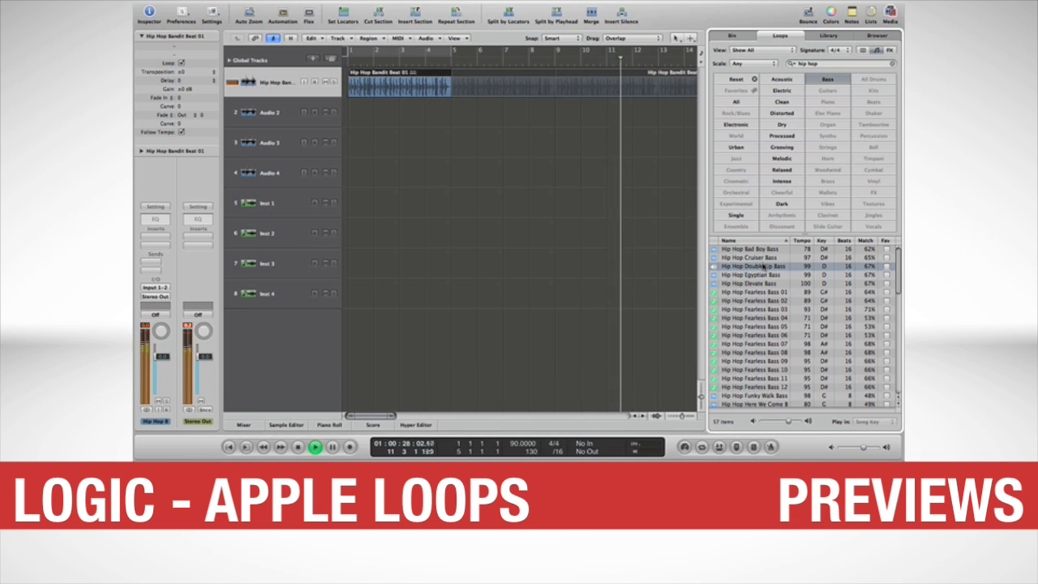
left_click(739, 396)
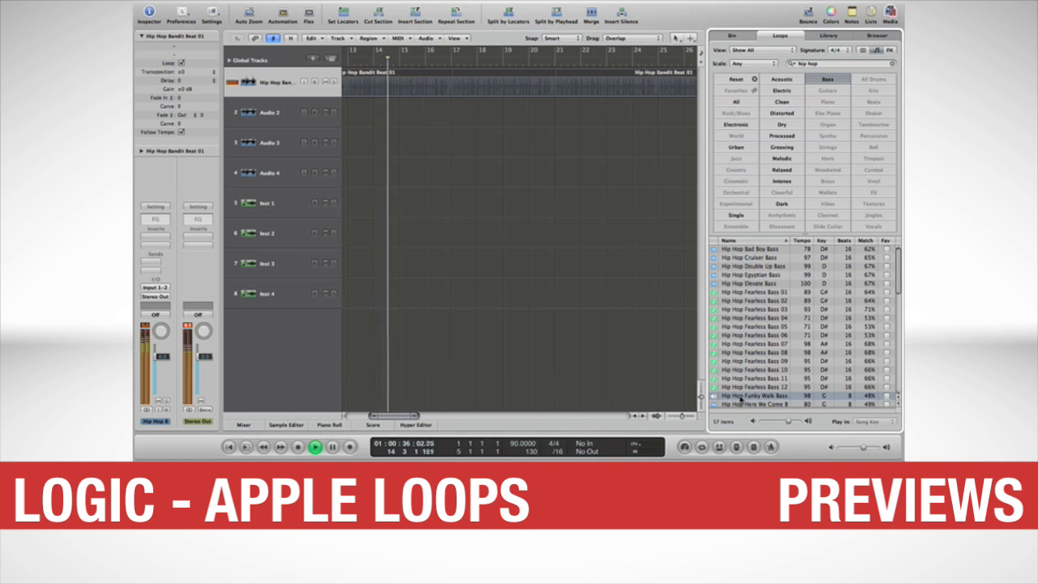
scroll(739, 397, "down", 2)
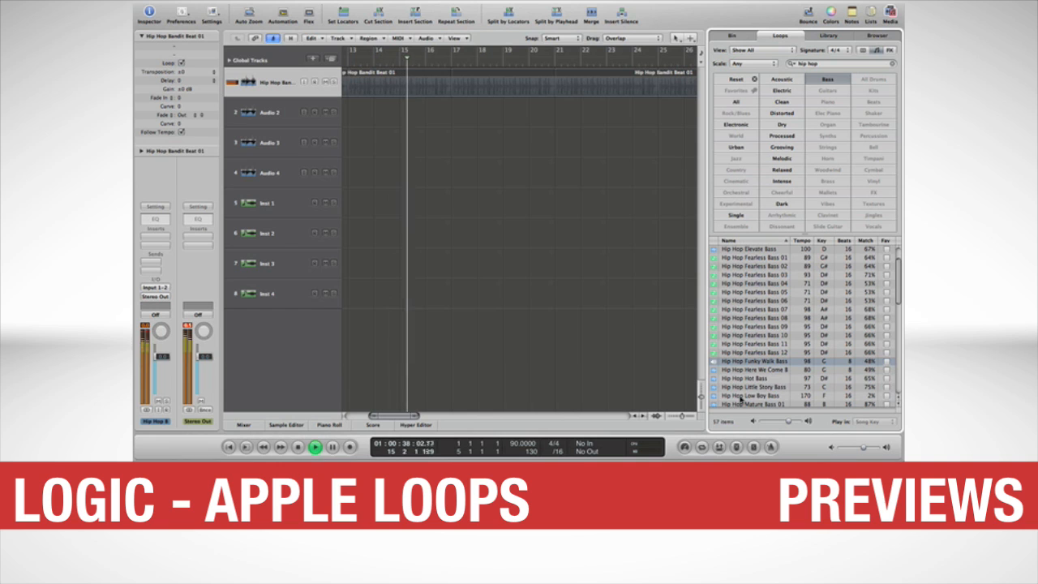
left_click(772, 379)
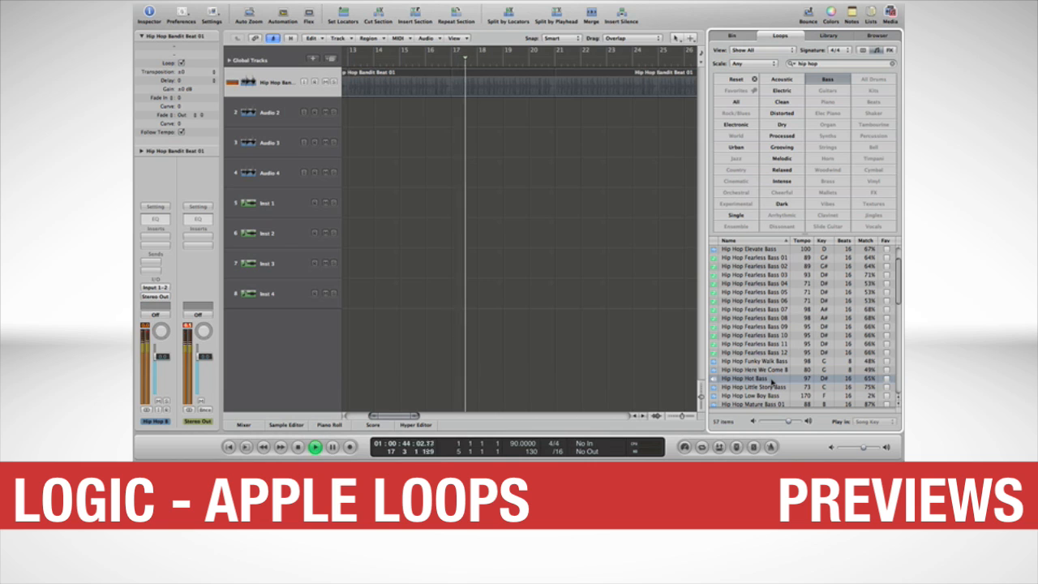
scroll(774, 340, "up", 3)
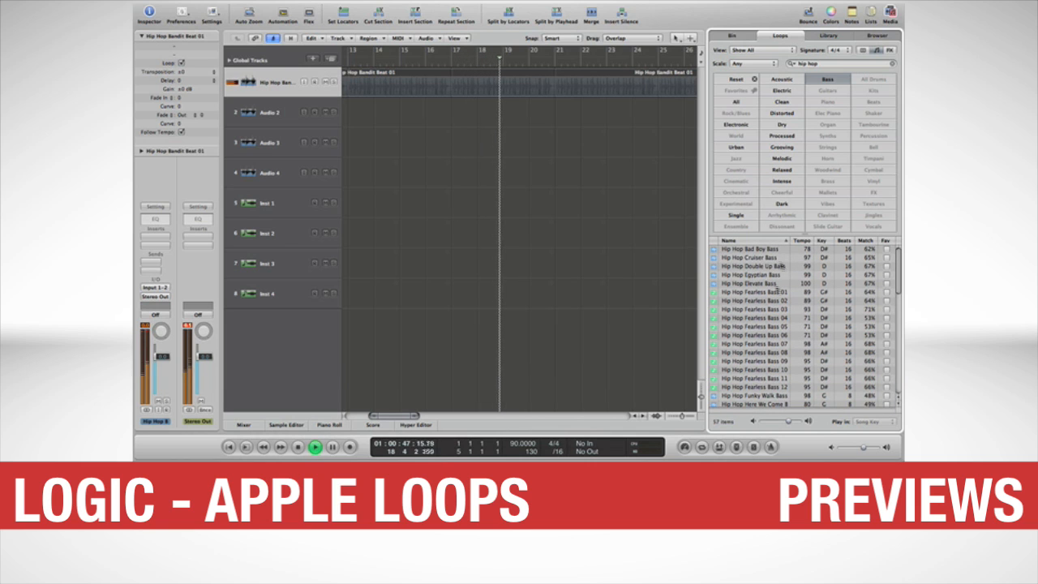
left_click(724, 267)
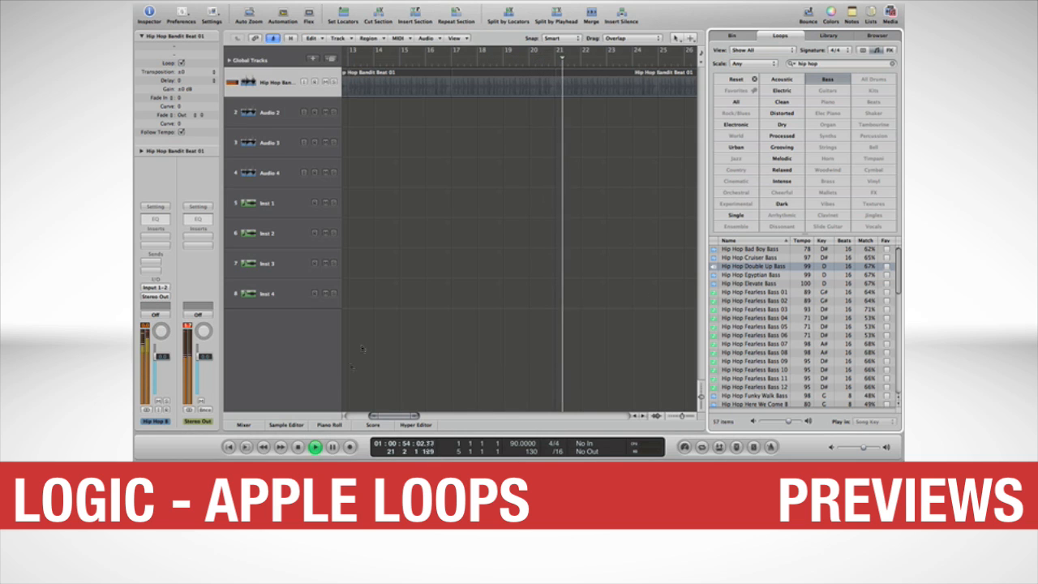
left_click(296, 450)
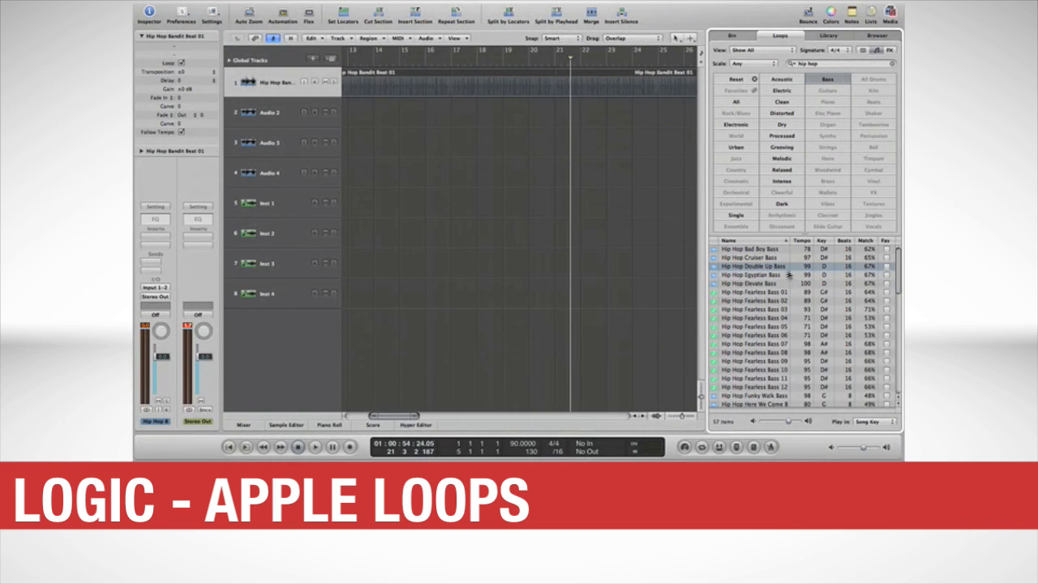
Add Hip Hop Double Up Bass as a looping region on the Audio 2 track at bar 3 and play the arrangement.
key("Return")
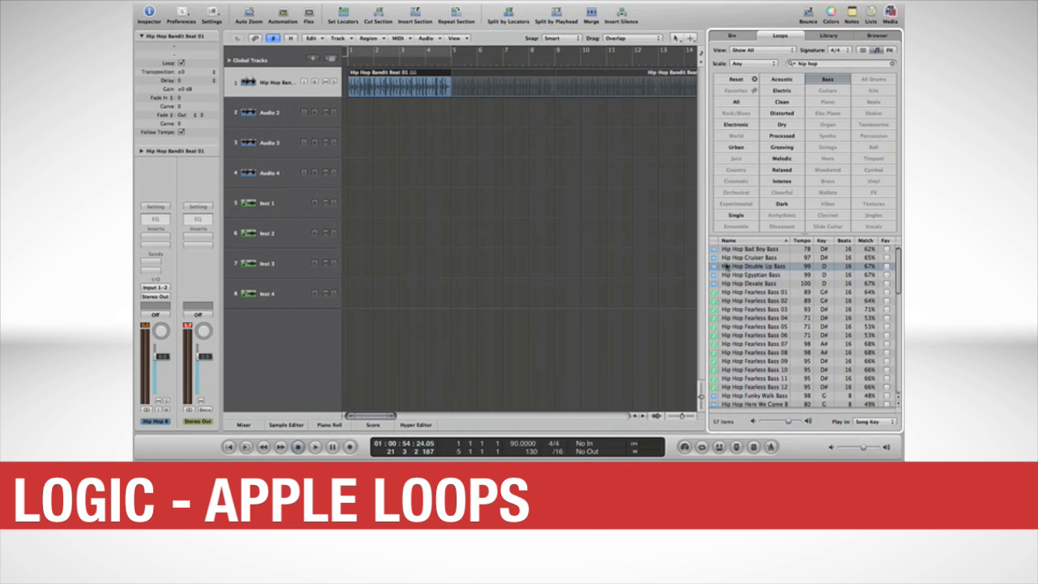
left_click_drag(715, 268, 414, 121)
key("l")
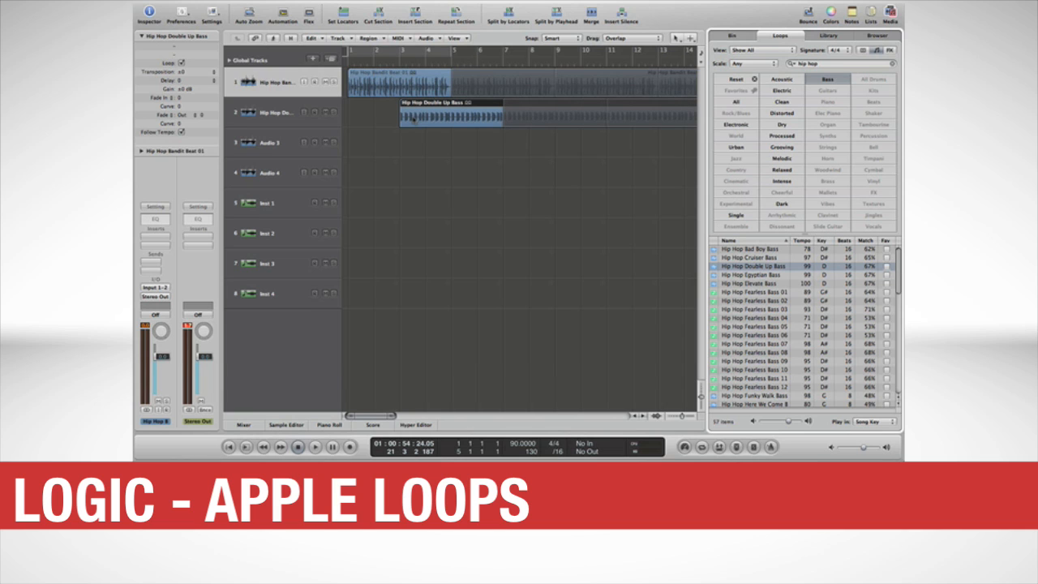
key("space")
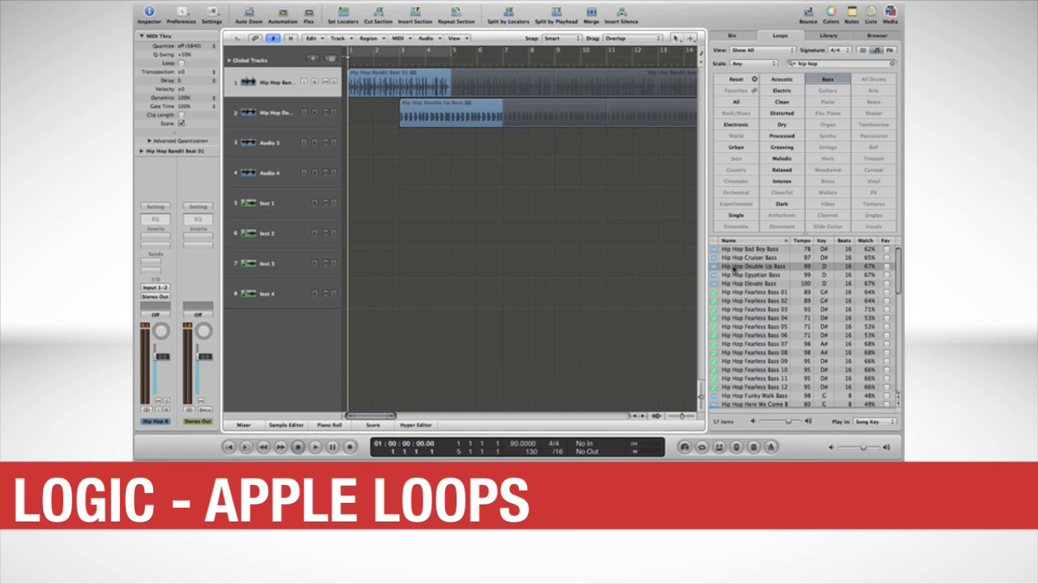
Clear the bass filter and "hip hop" search, and filter the loops by Elec Piano.
scroll(766, 307, "down", 3)
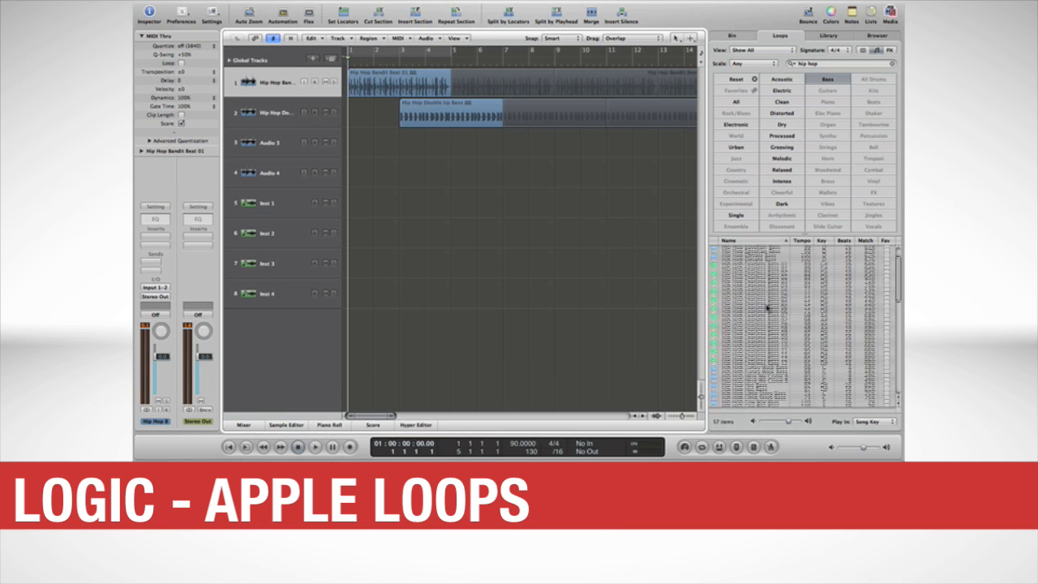
scroll(766, 307, "up", 3)
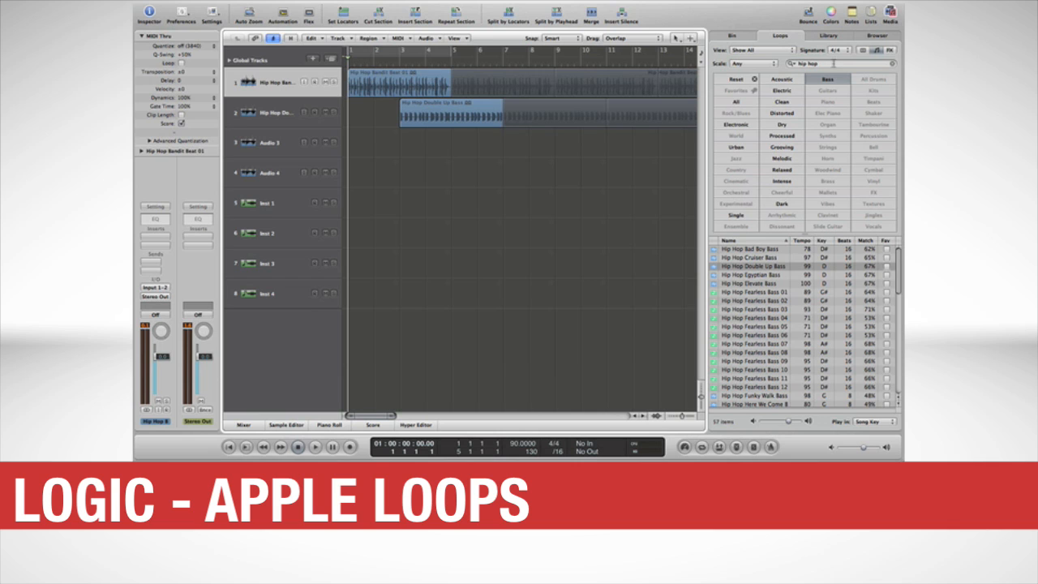
left_click(828, 79)
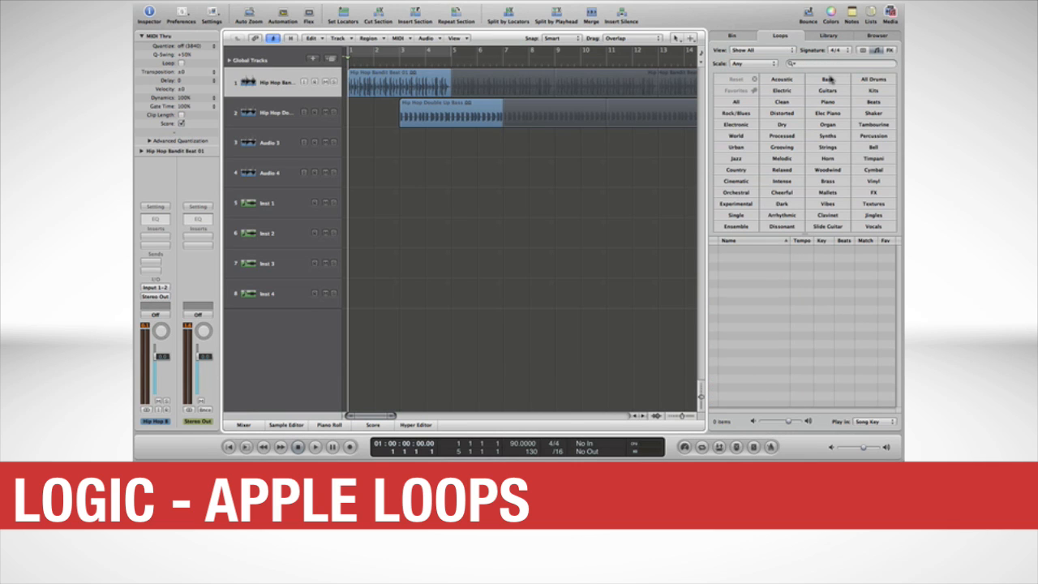
left_click(838, 118)
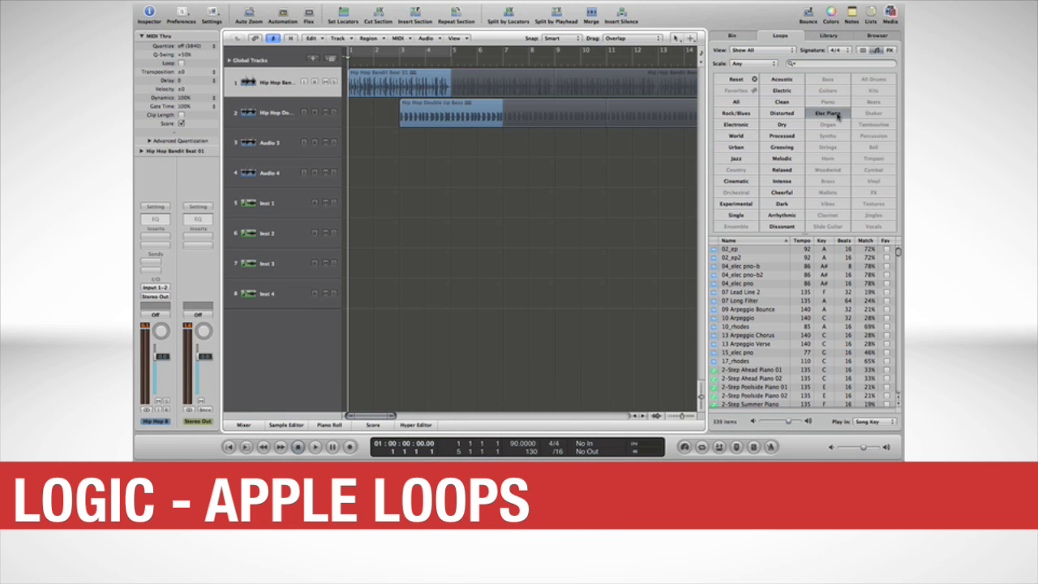
scroll(768, 290, "down", 5)
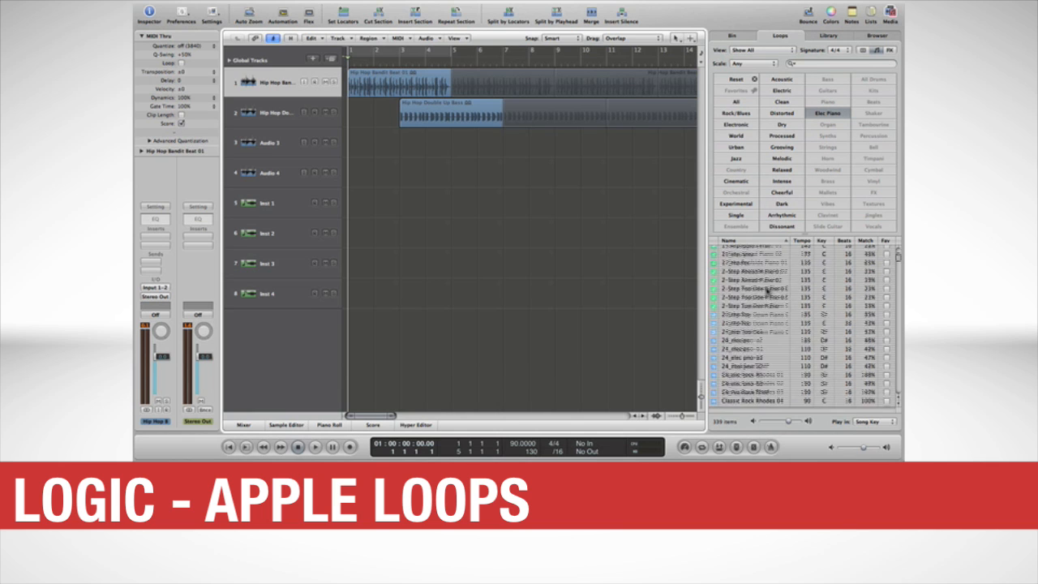
scroll(767, 290, "up", 1)
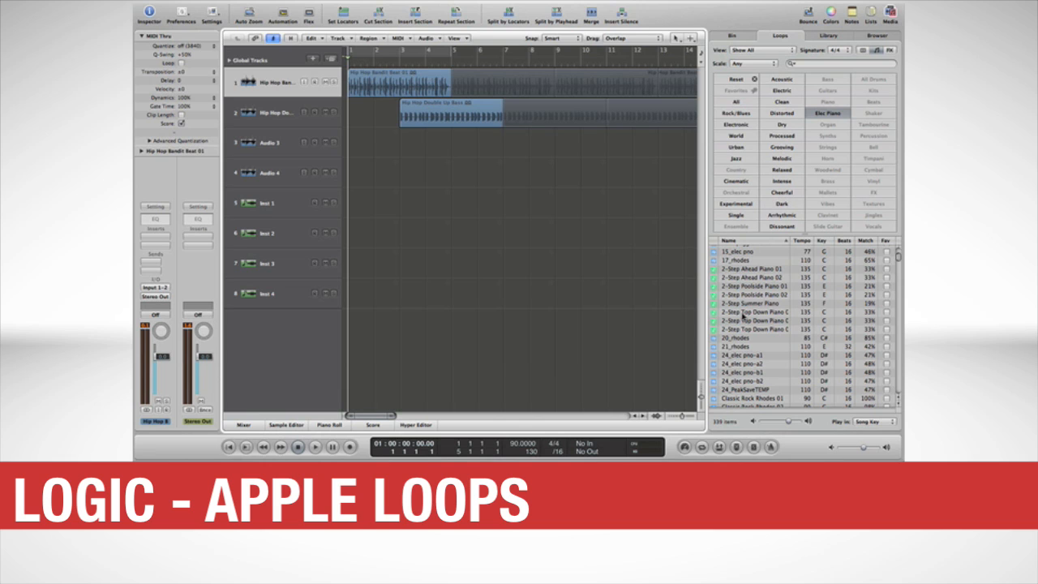
Preview two of the 2-Step Top Down Piano loops and the 2-Step Summer Piano loop.
left_click(742, 316)
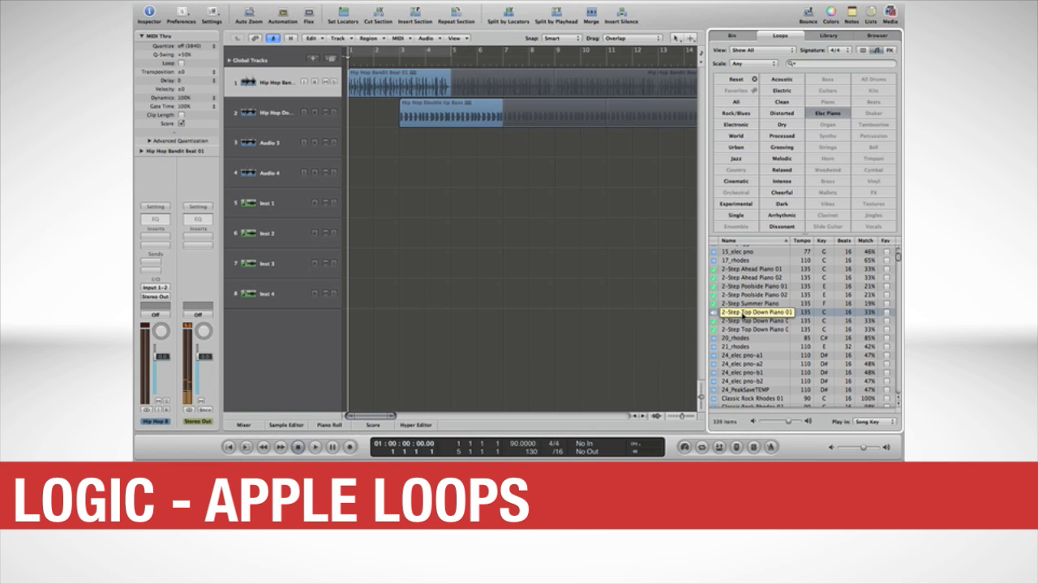
left_click(747, 330)
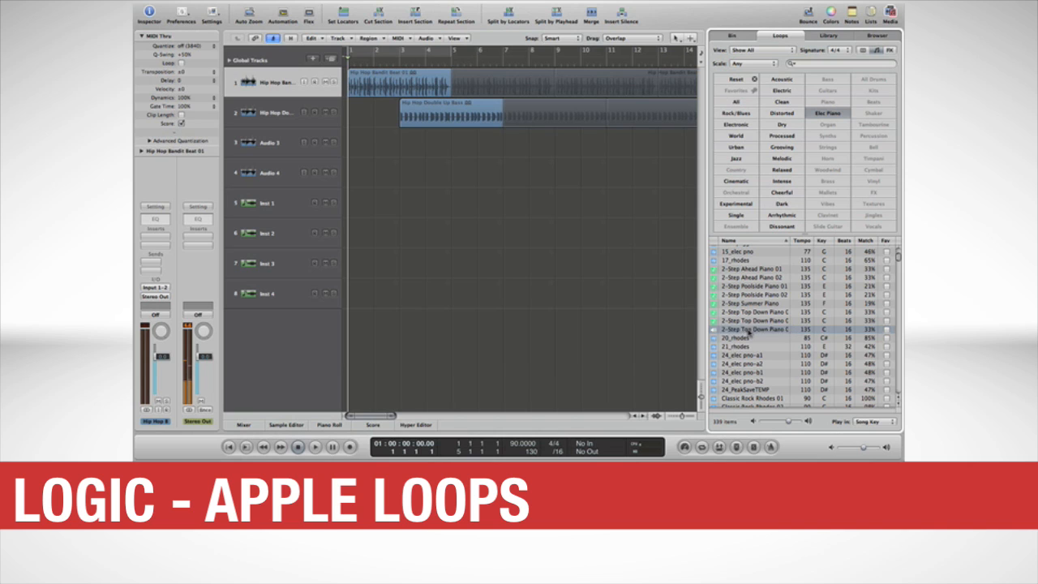
left_click(749, 304)
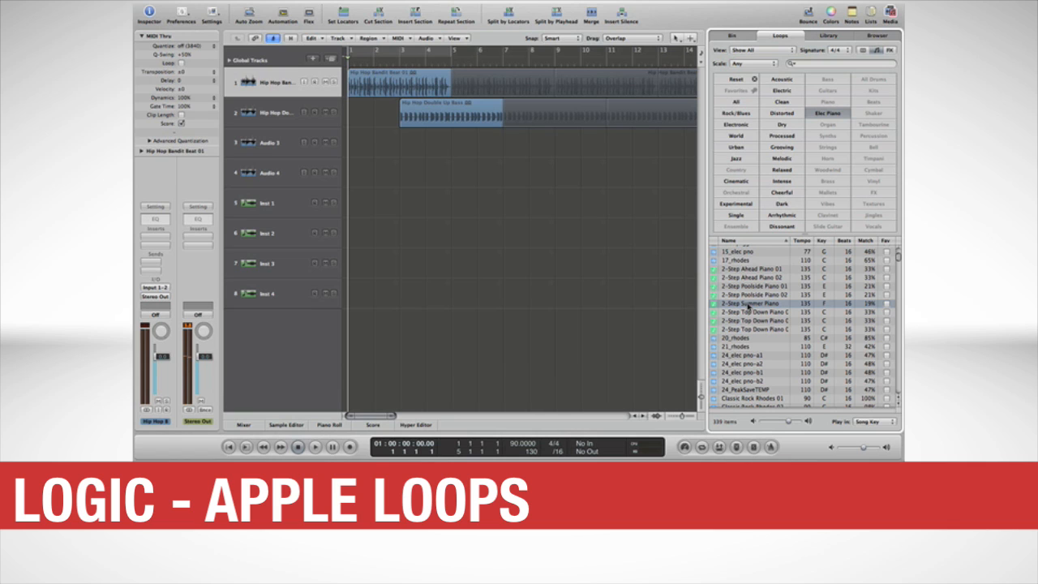
Place 2-Step Summer Piano at bar 1 as audio on track 4 and as MIDI on track 6, and delete the audio copy.
left_click_drag(740, 310, 355, 172)
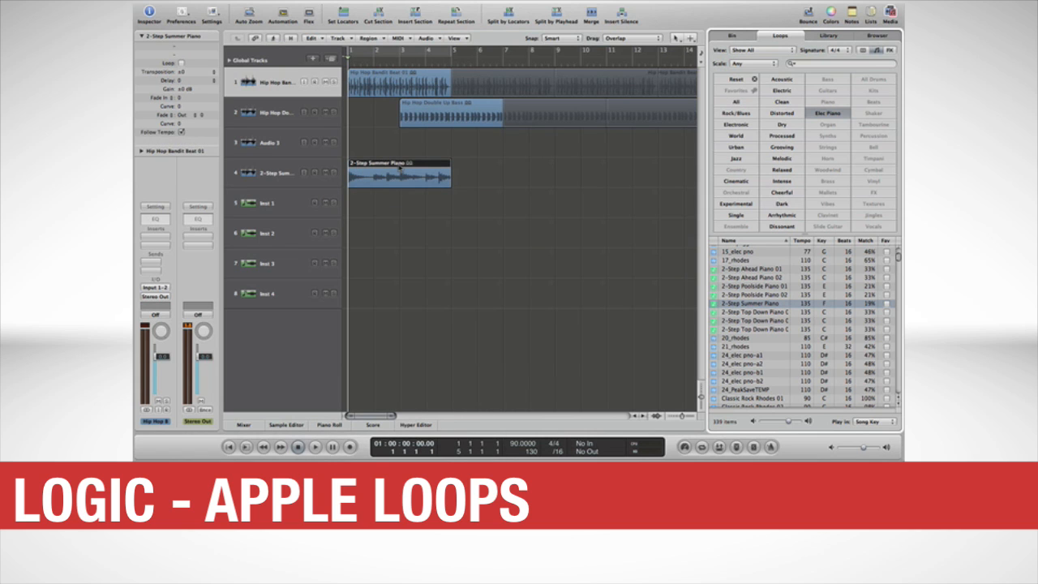
left_click_drag(740, 306, 354, 236)
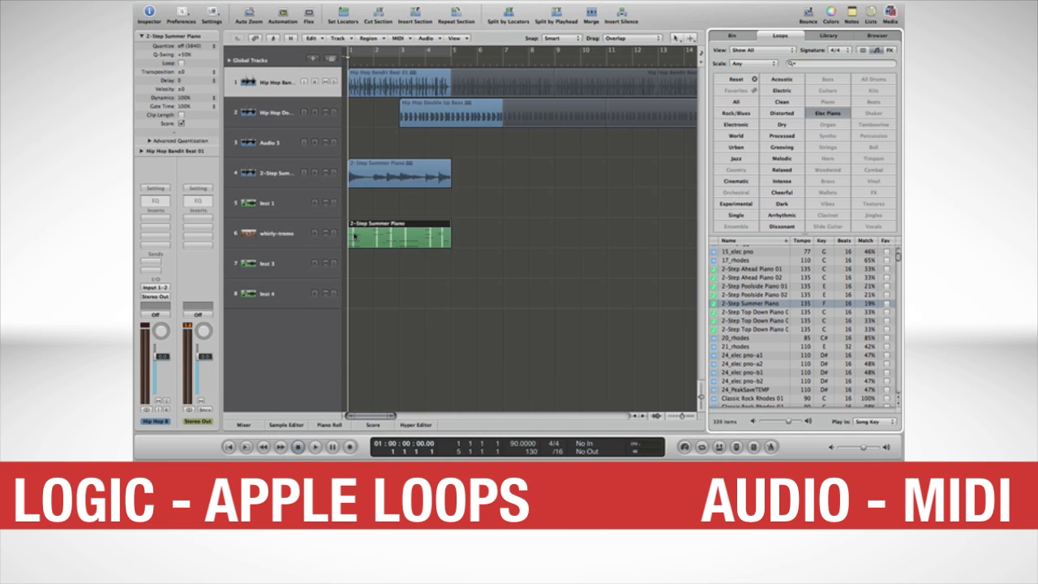
left_click(403, 173)
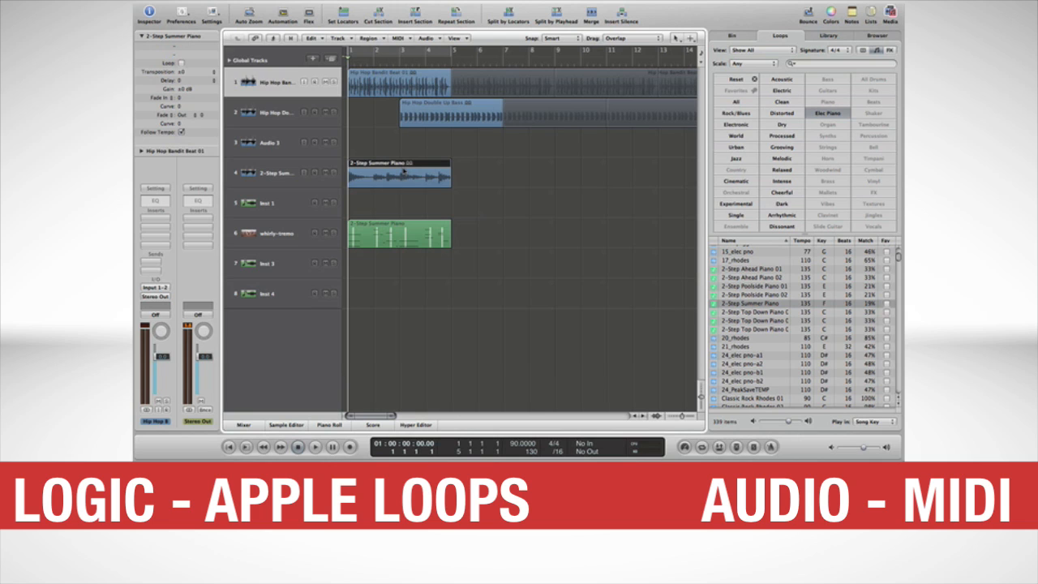
key("Delete")
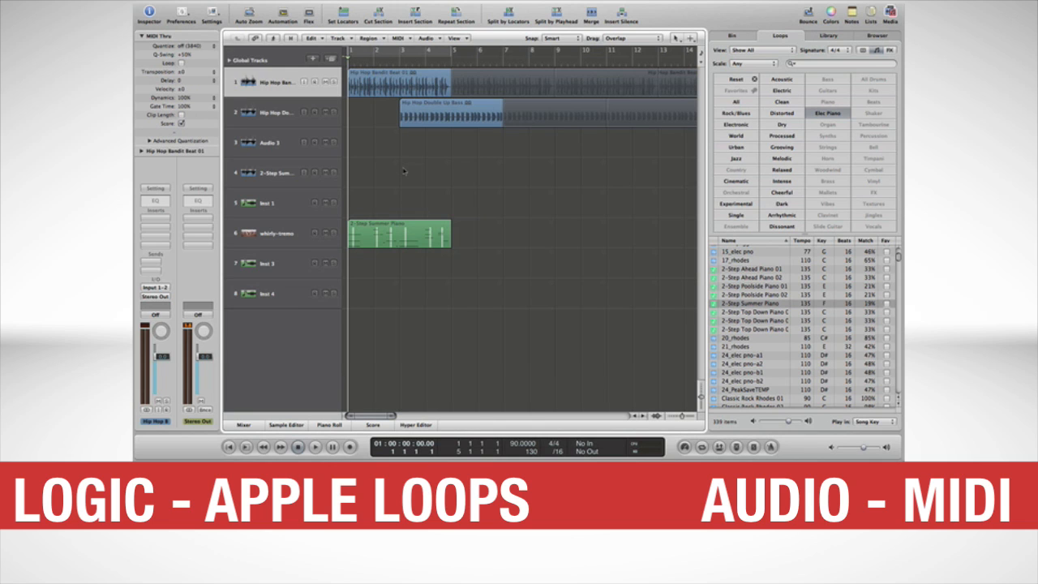
Loop the MIDI 2-Step Summer Piano region while playing the arrangement, and stop playback.
left_click(375, 228)
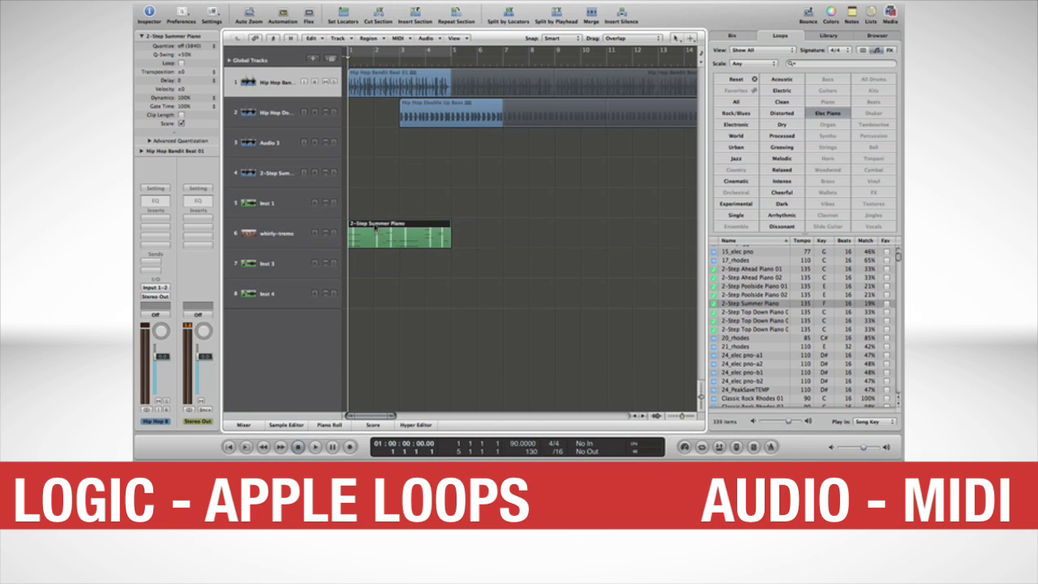
key("space")
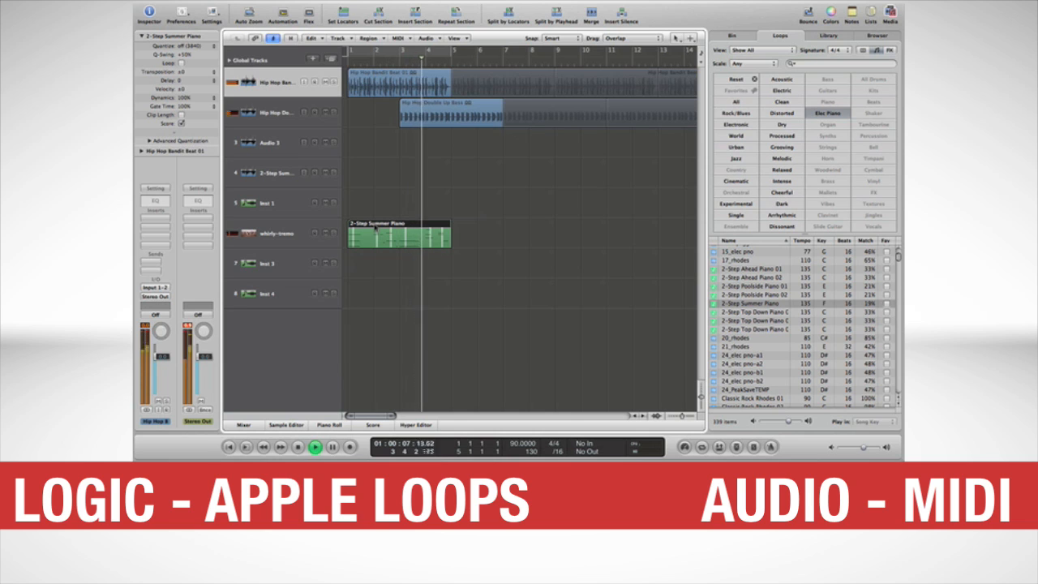
key("l")
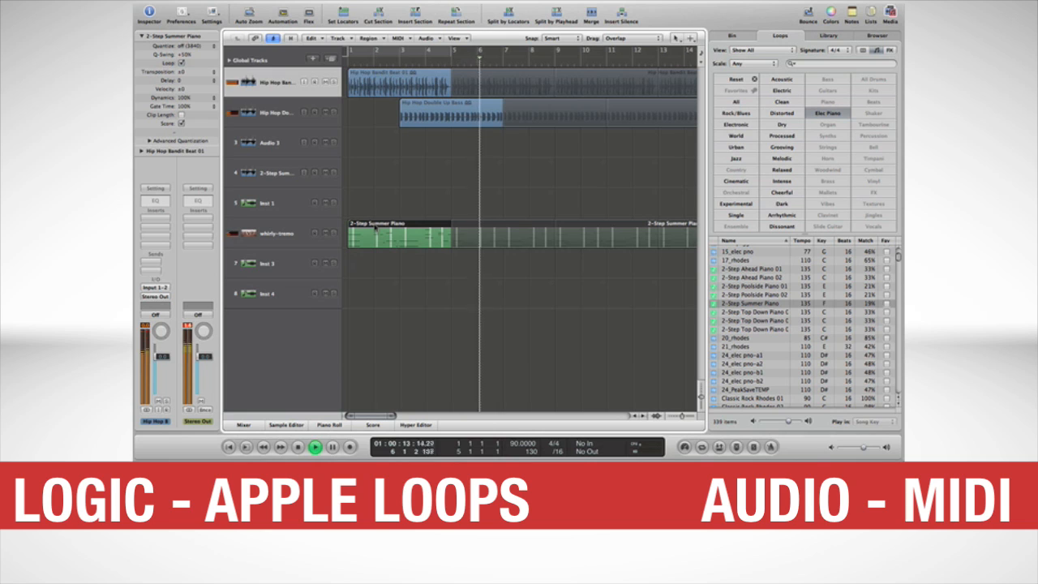
key("space")
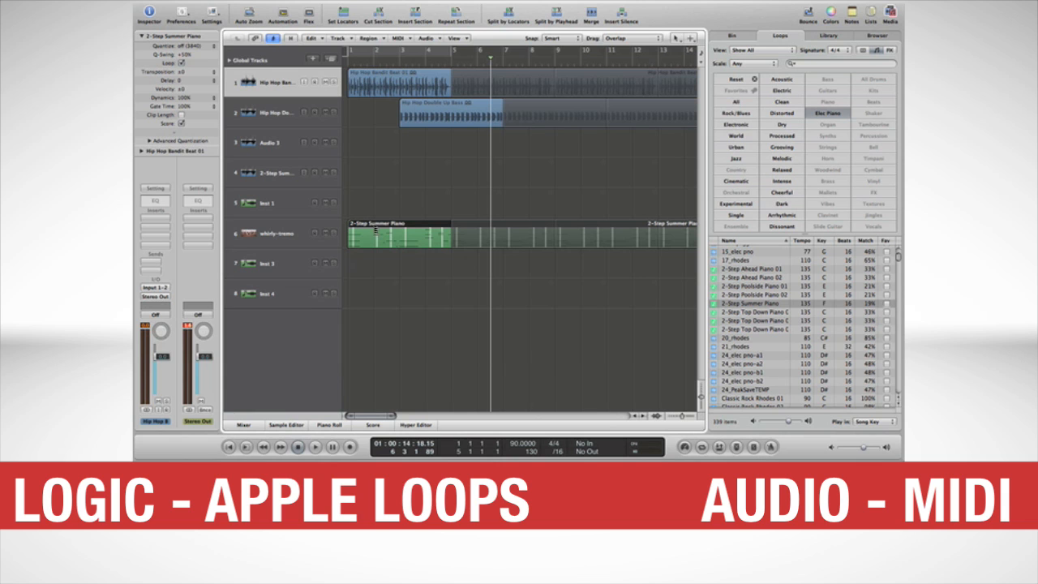
Shorten two of the long notes starting at bar 3 of the 2-Step Summer Piano region in an enlarged Piano Roll, and close the editor.
double_click(394, 229)
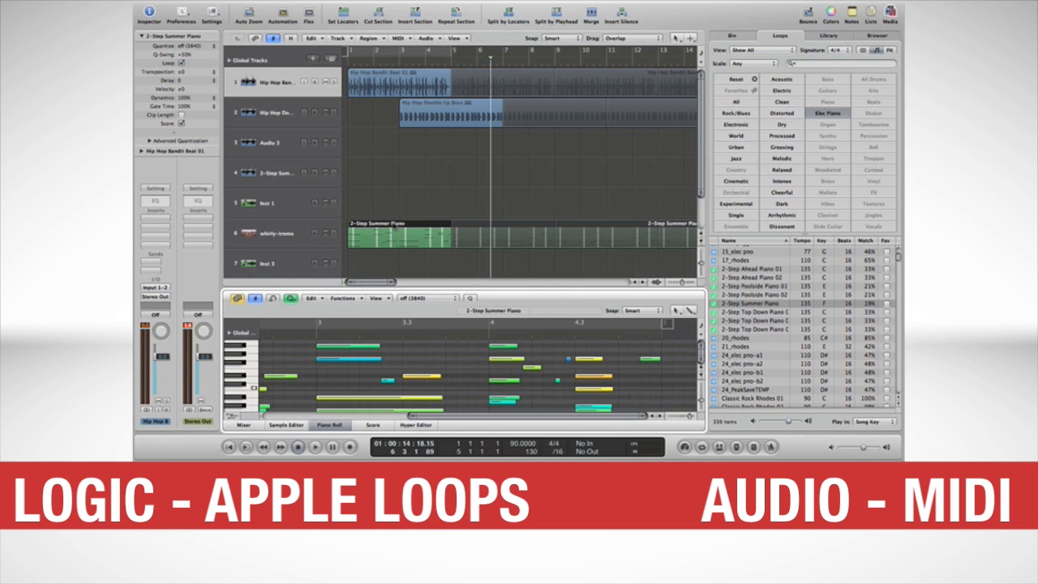
left_click_drag(533, 288, 533, 206)
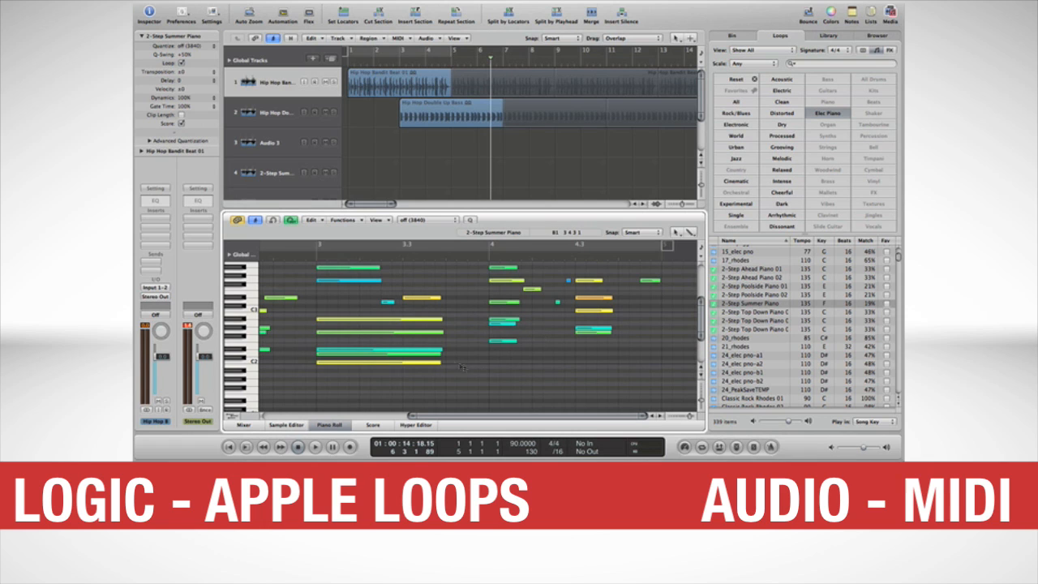
left_click_drag(443, 333, 407, 323)
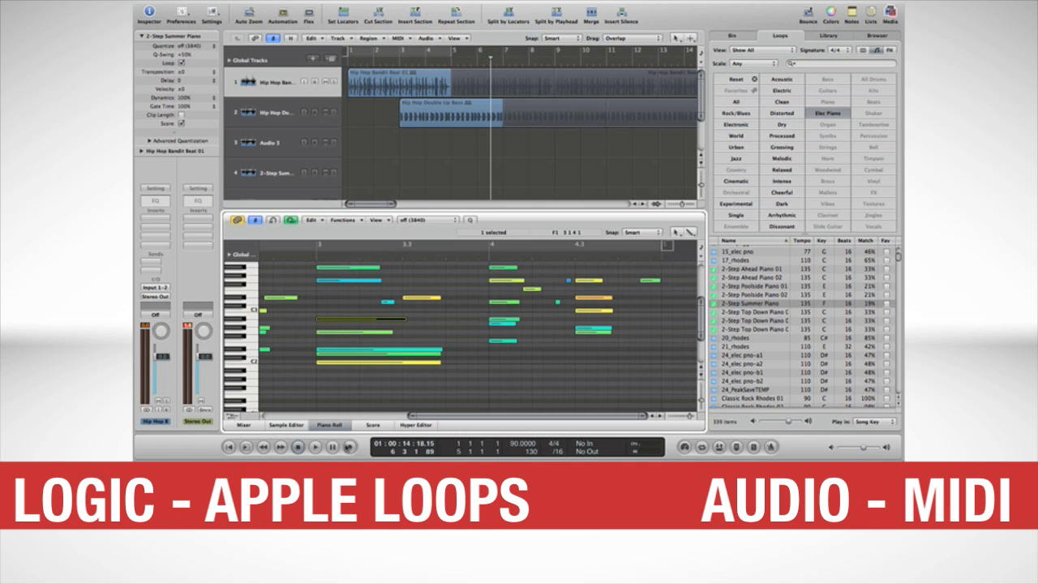
left_click(338, 429)
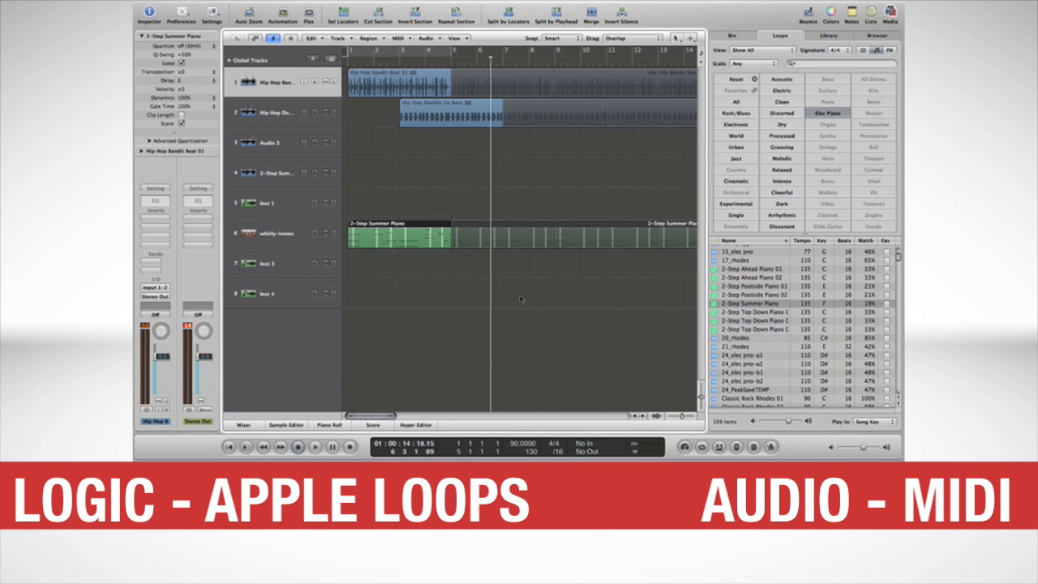
Solo the Hip Hop Bandit Beat 01 region, return to the project start, and switch its looping off and on again.
left_click(365, 78)
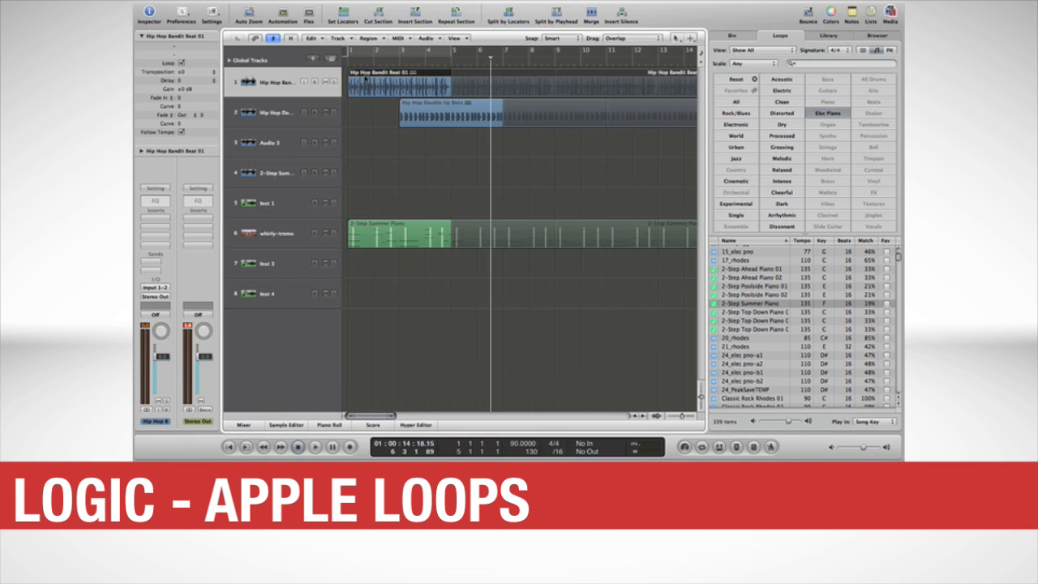
key("c")
key("Return")
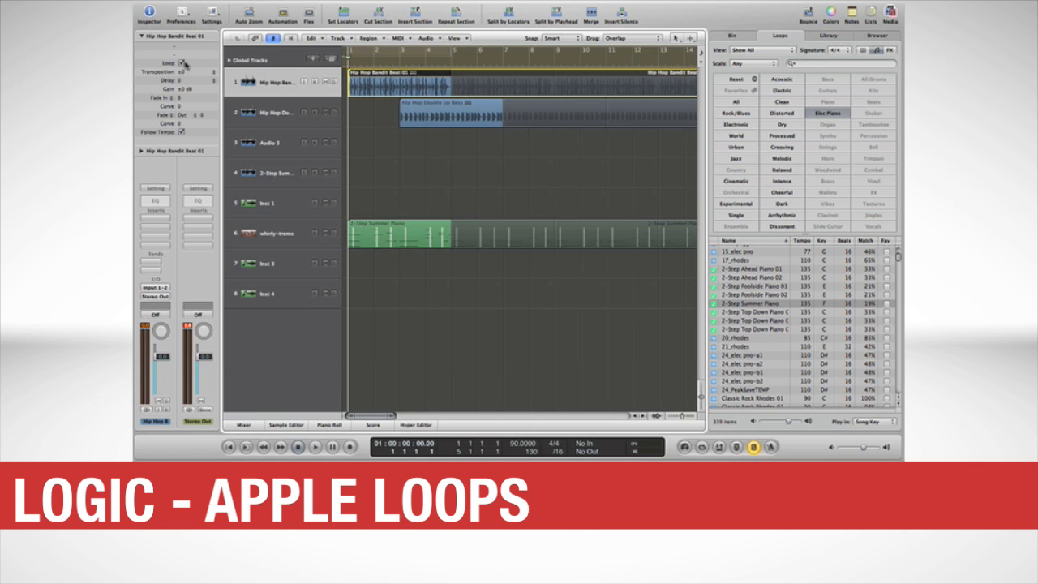
left_click(183, 64)
left_click(182, 64)
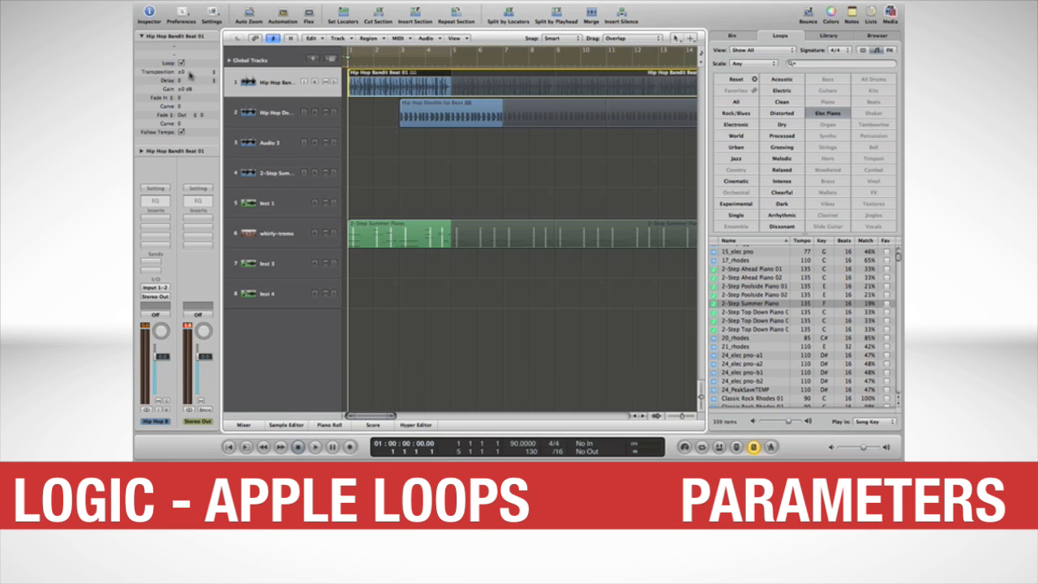
Play the soloed Hip Hop Bandit Beat 01 region, set its transposition to +7, and play it again from the start.
key("space")
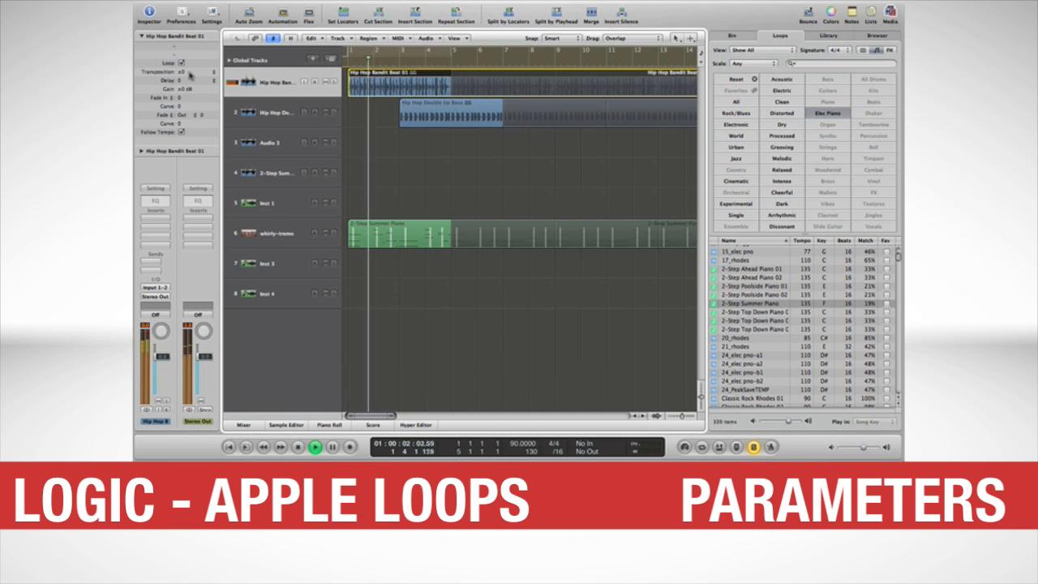
key("space")
key("Return")
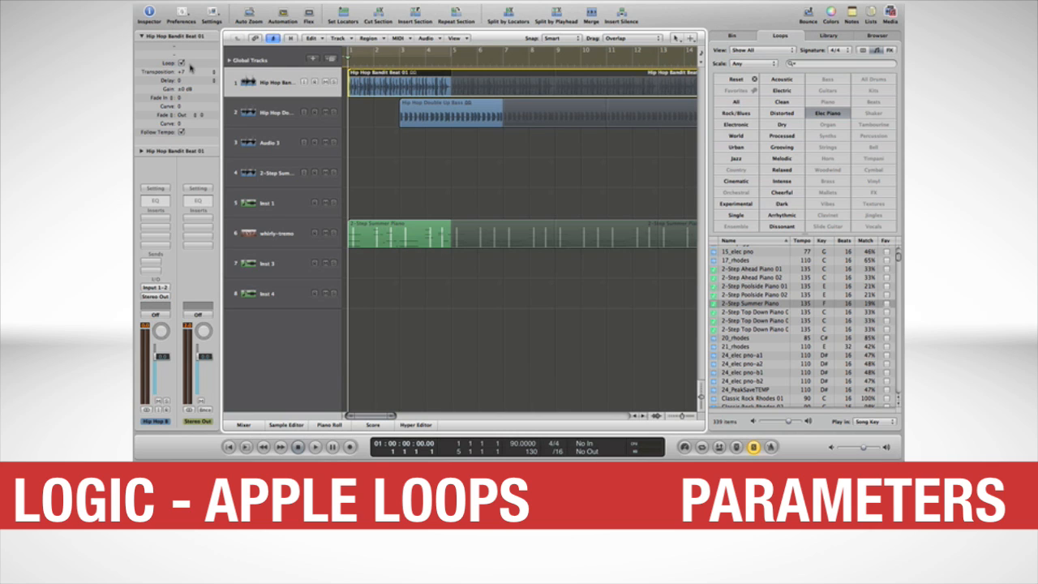
key("space")
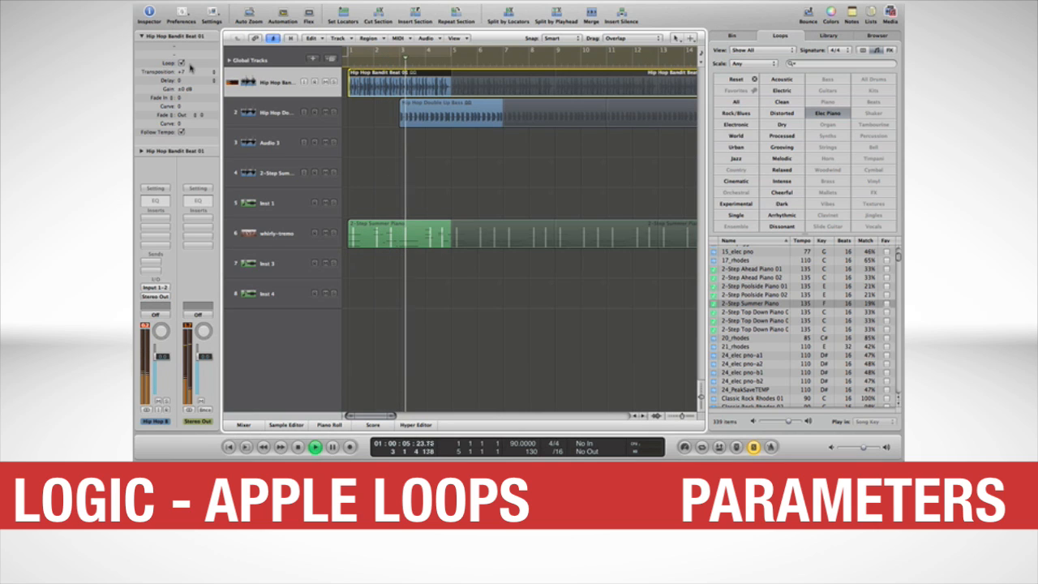
key("space")
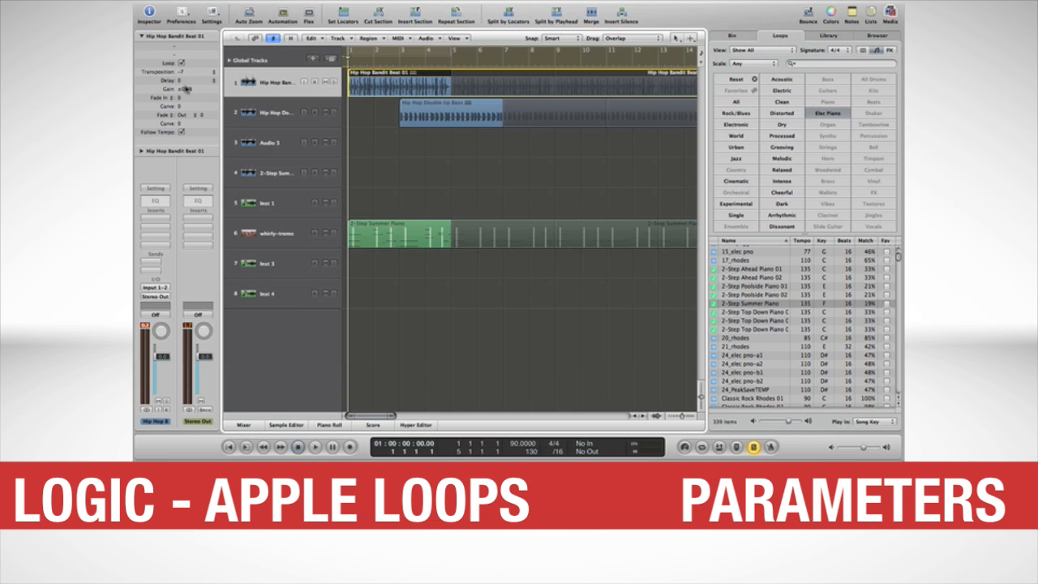
Audition the Hip Hop Bandit Beat 01 region at a transposition of -7 and reset the transposition to 0.
key("space")
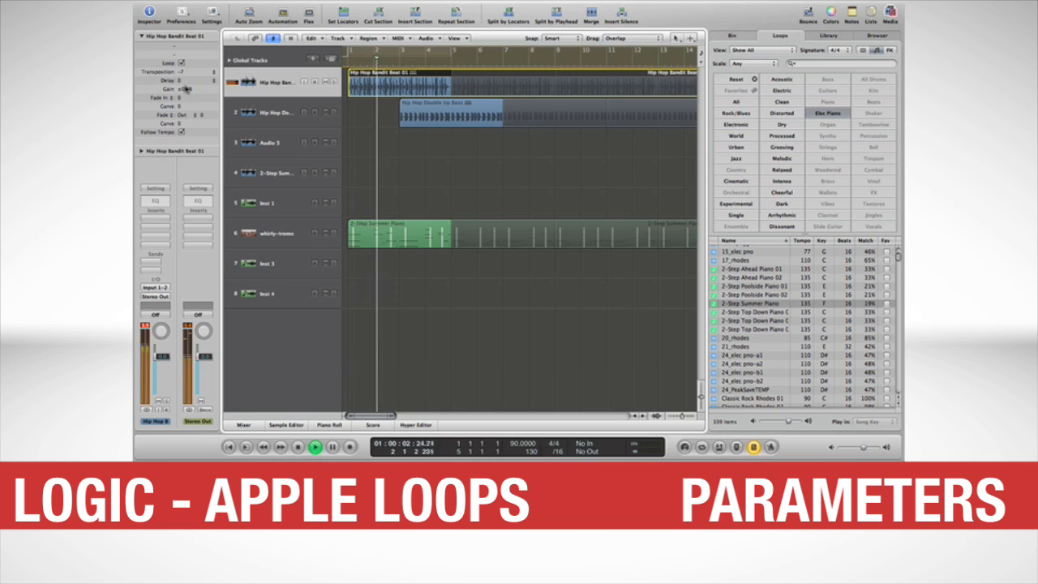
key("space")
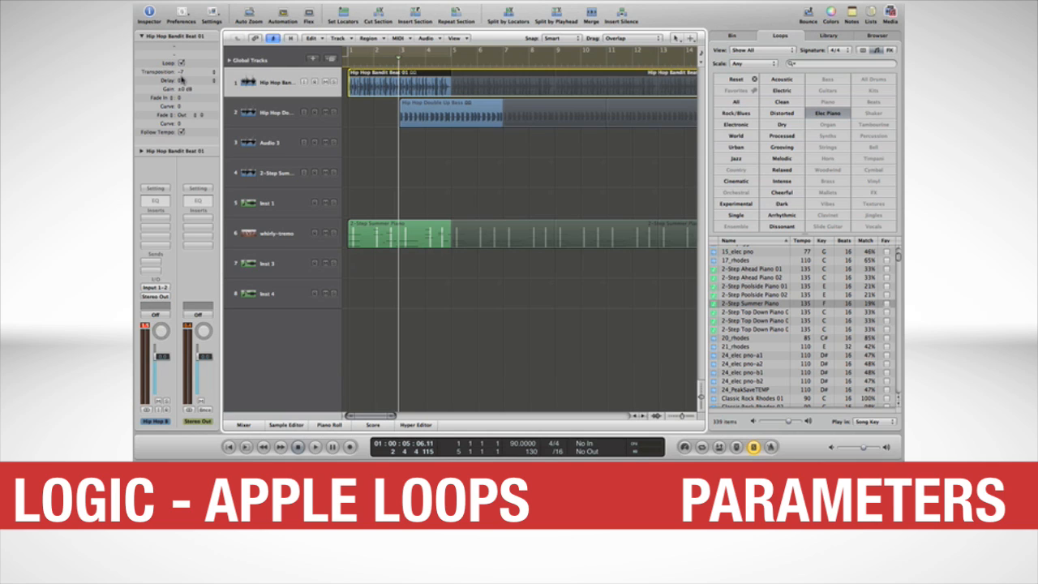
double_click(181, 72)
type("0")
key("Return")
Play the Hip Hop Double Up Bass region soloed, set its transposition to +12, and play it again from bar 3.
left_click(427, 104)
key("space")
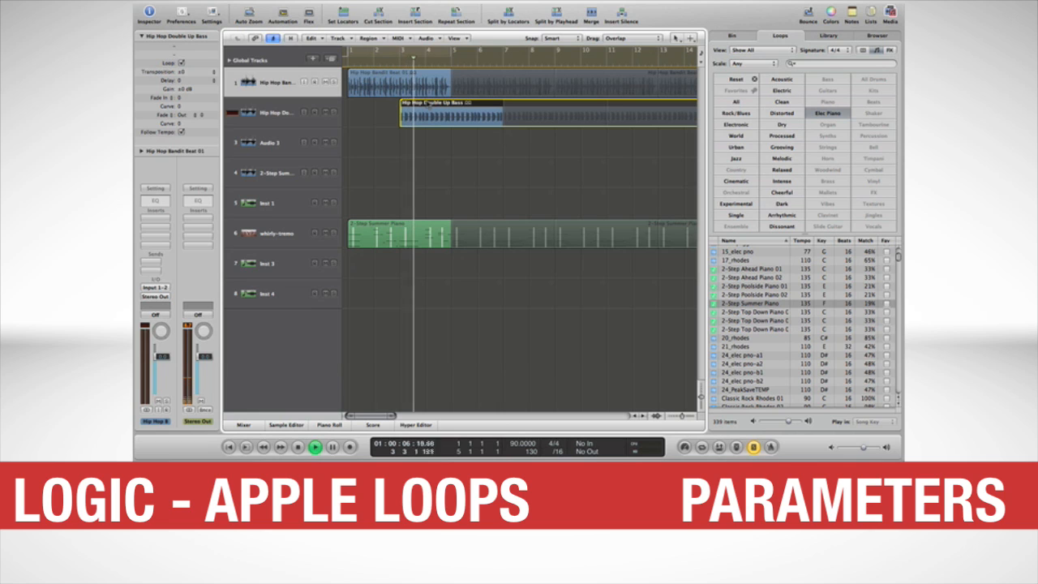
key("space")
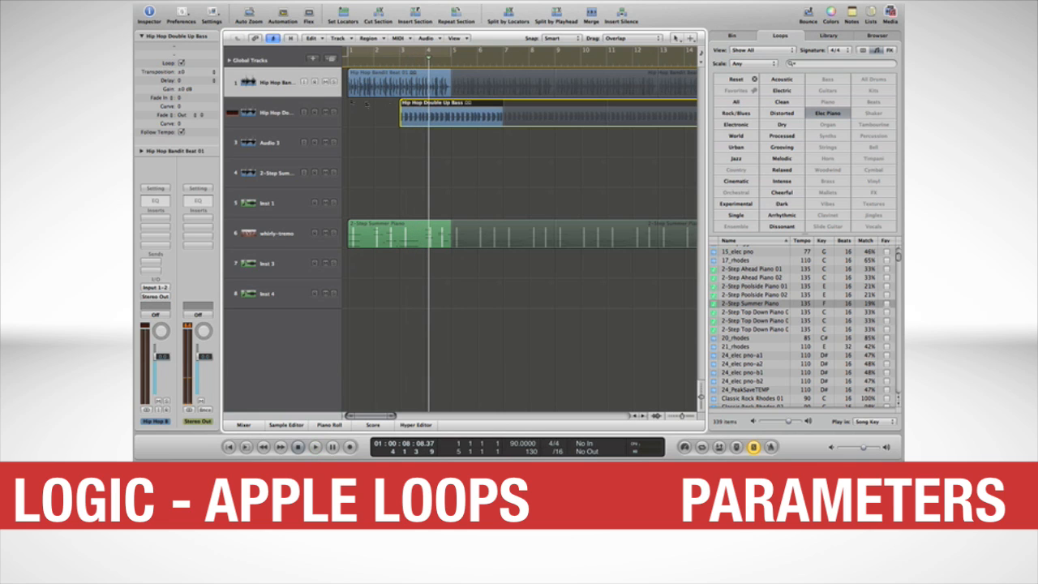
double_click(183, 72)
type("12")
key("Return")
key("space")
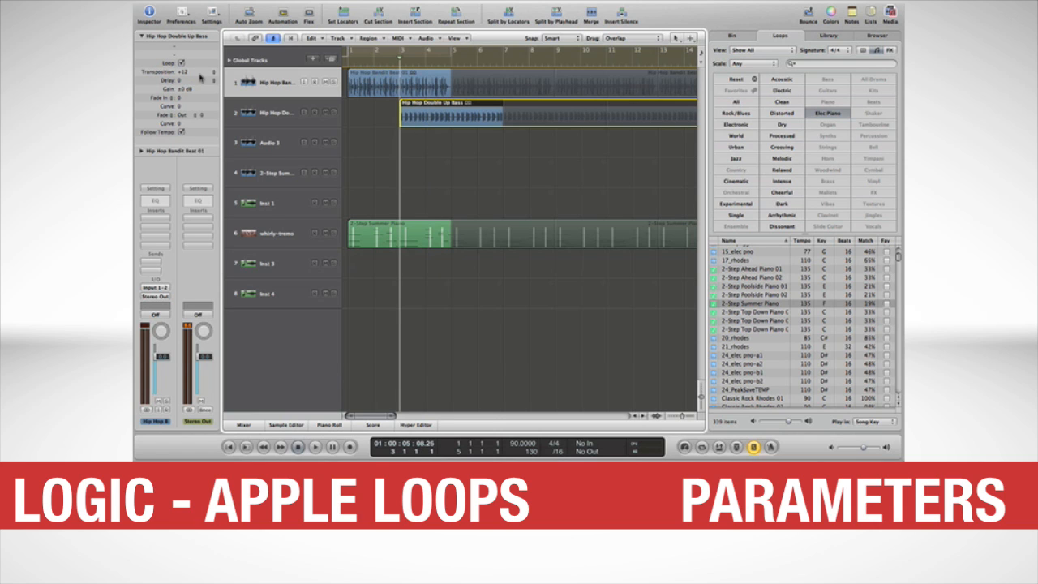